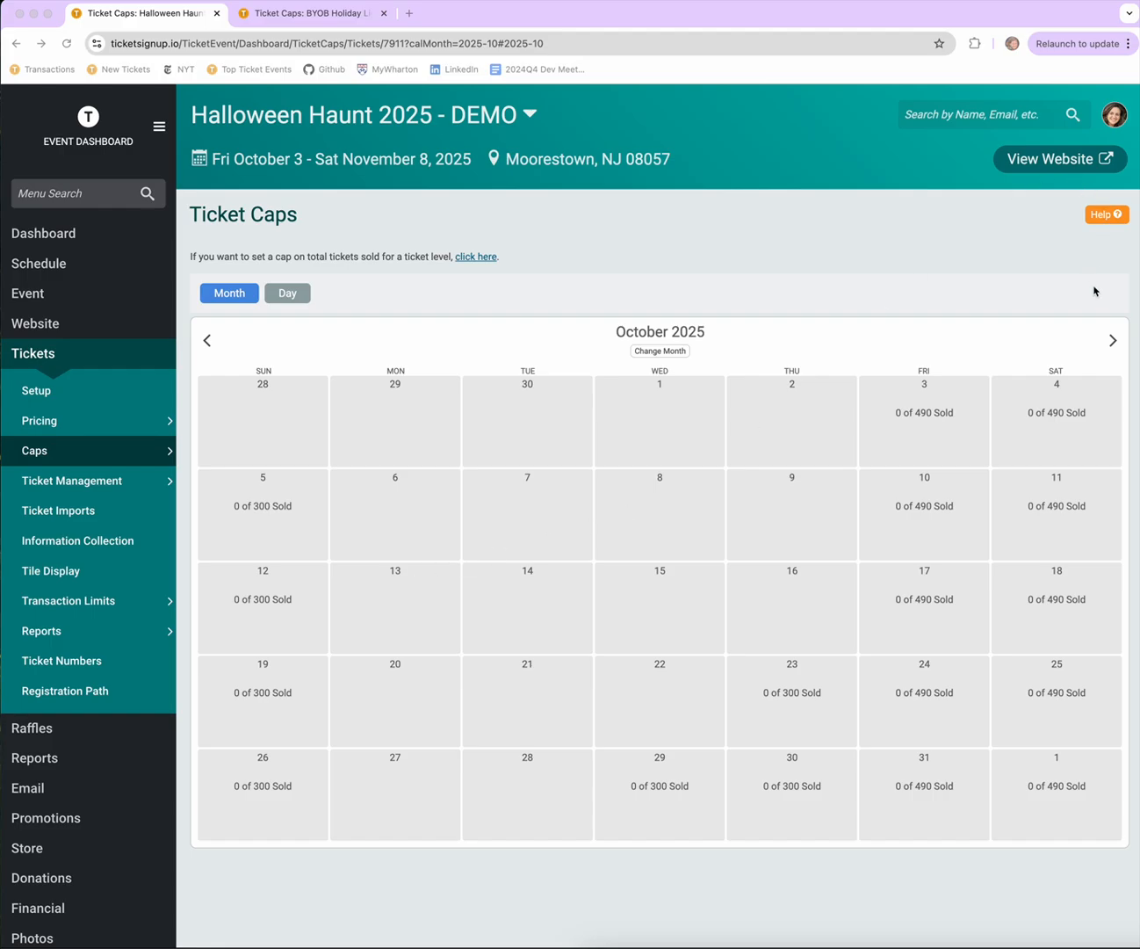
Browse the Halloween event's November 2025 caps, return to October, and view the BYOB Holiday event's December 12, 2024 caps.
click(1114, 343)
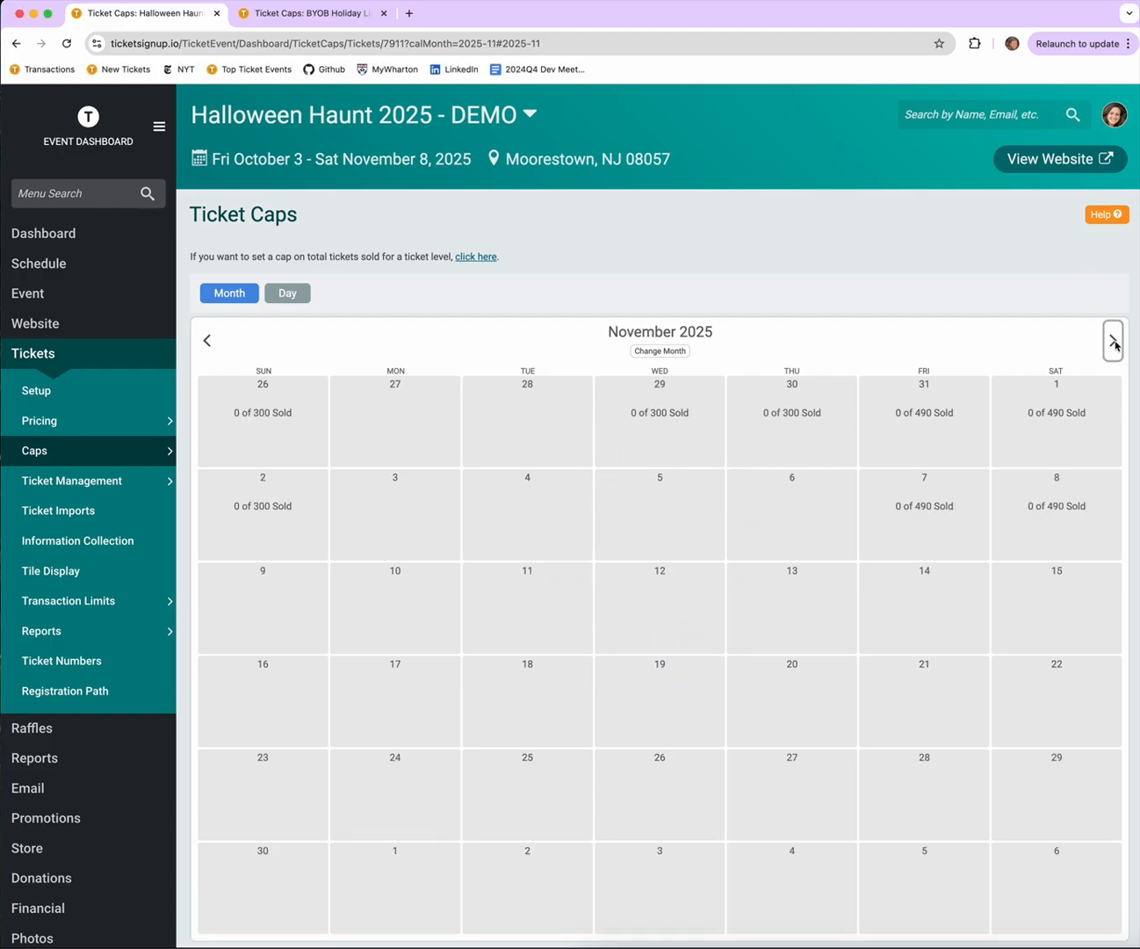
click(210, 341)
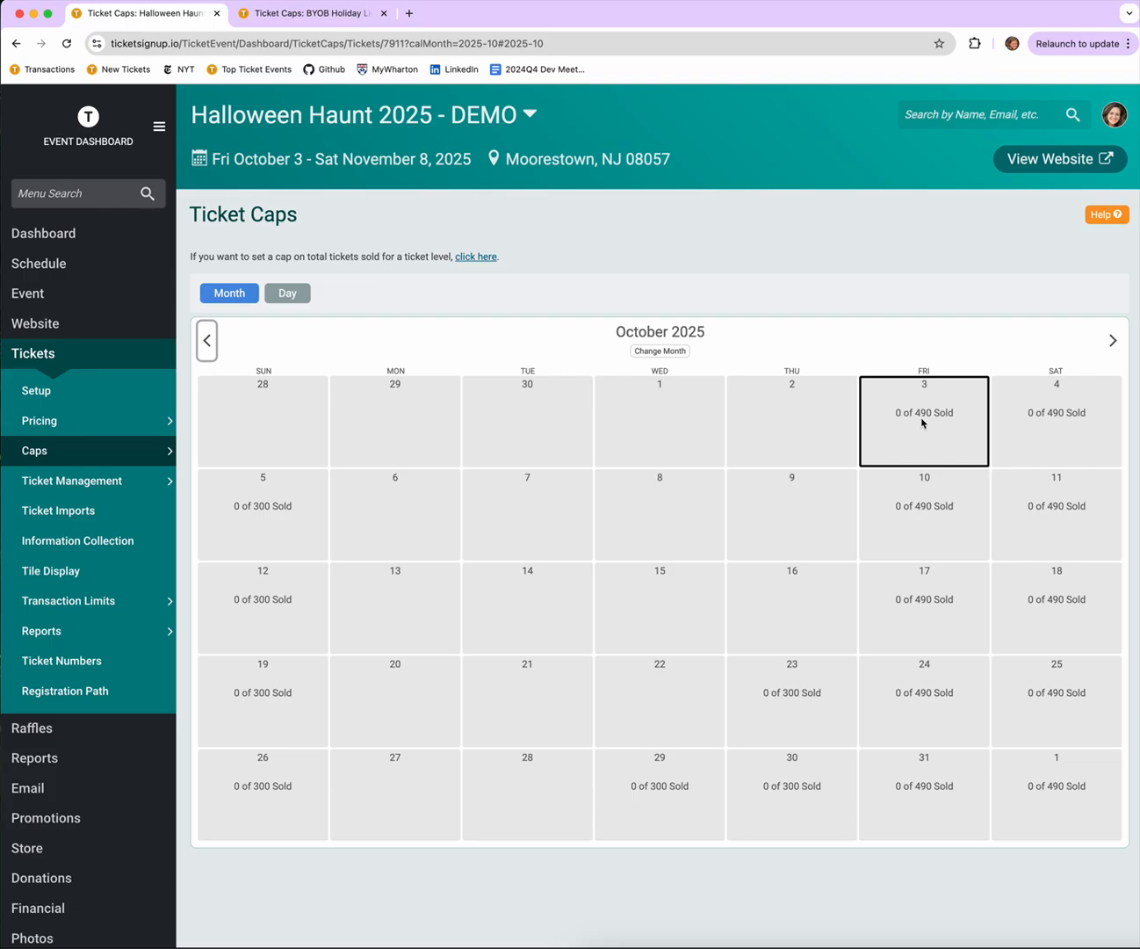
click(288, 14)
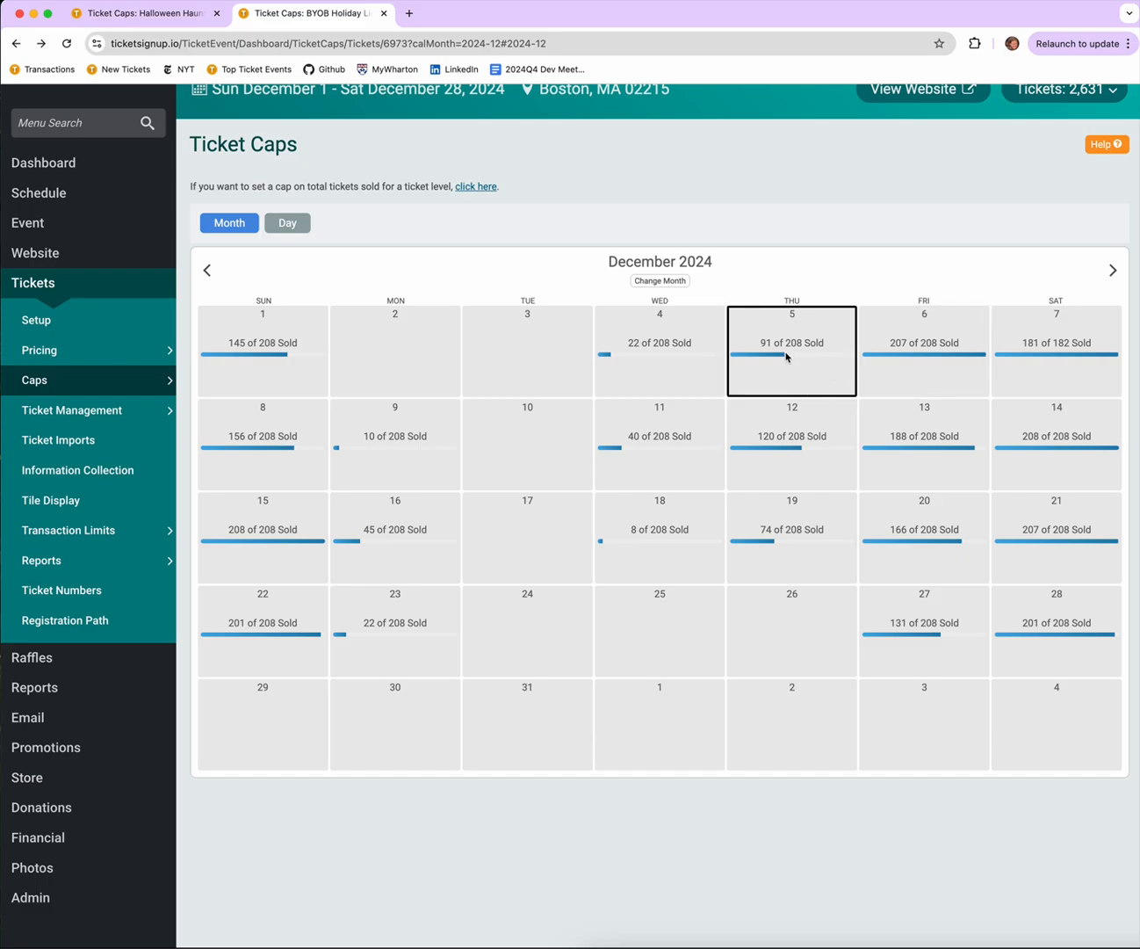
click(807, 464)
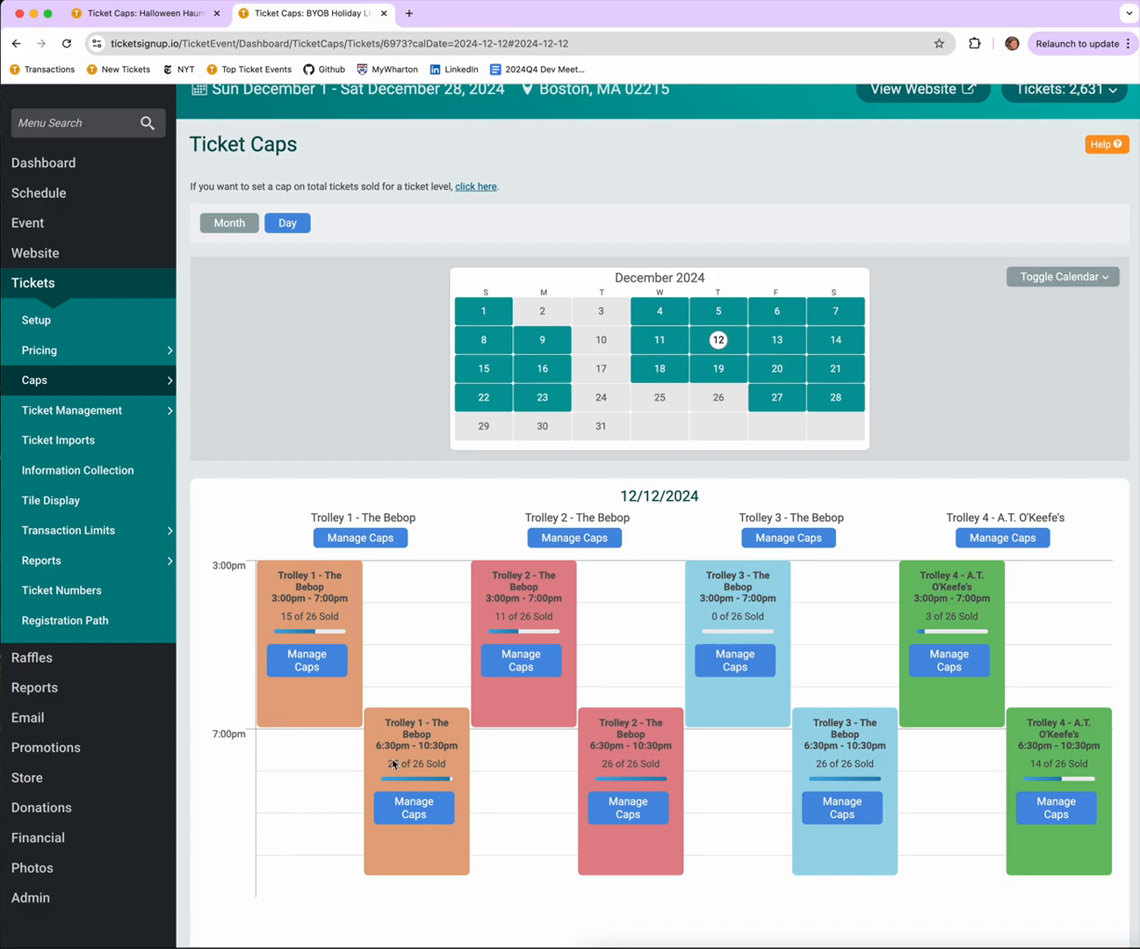
Return to the Halloween Haunt event and examine the General and VIP time slot caps for October 3, 2025.
click(180, 16)
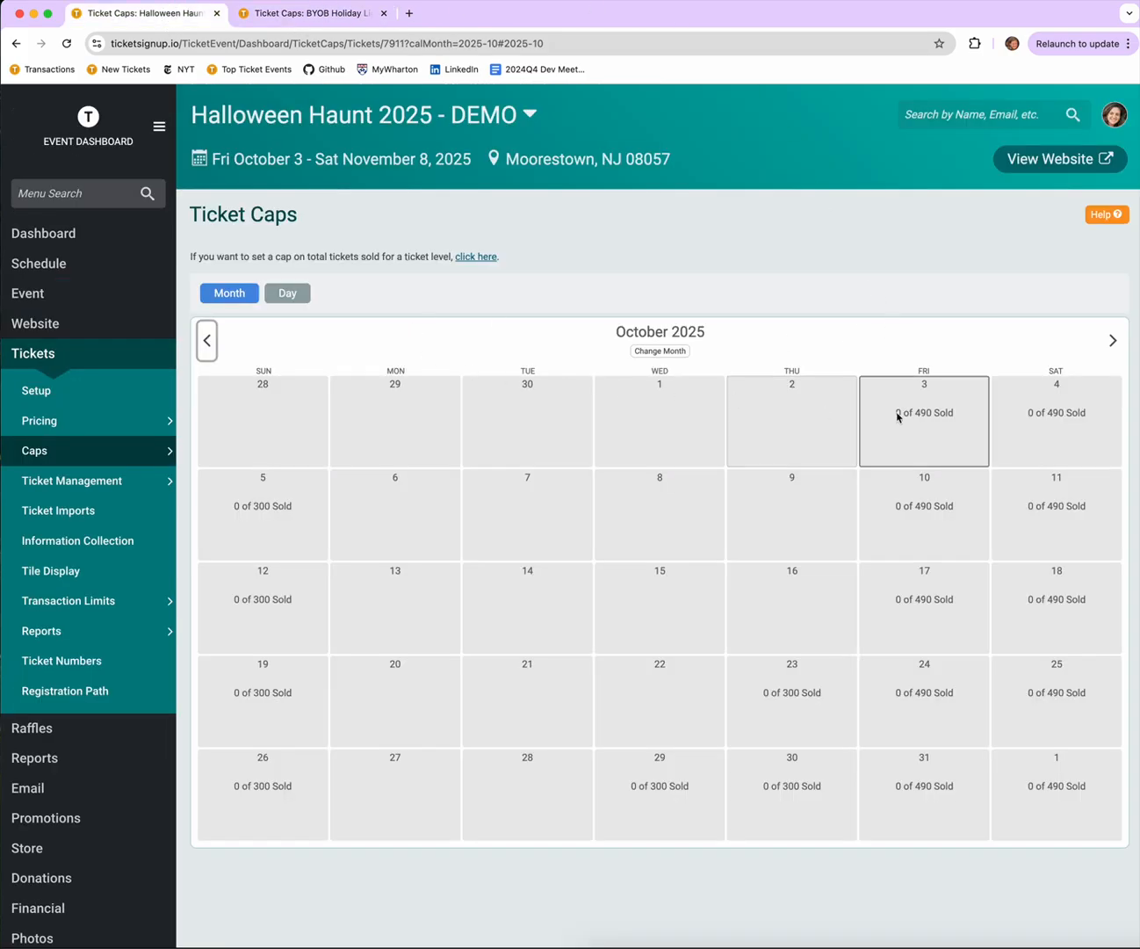
click(922, 424)
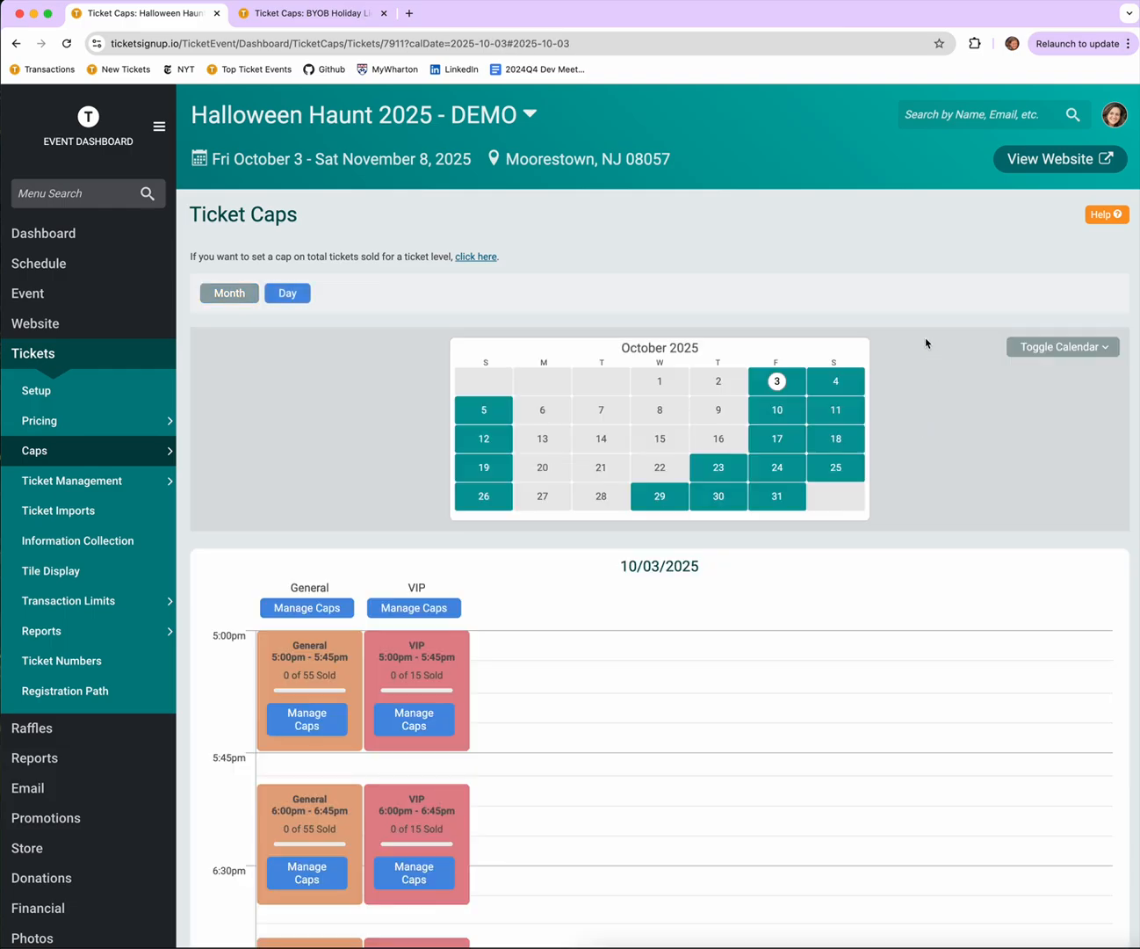
scroll(936, 355, down, 2)
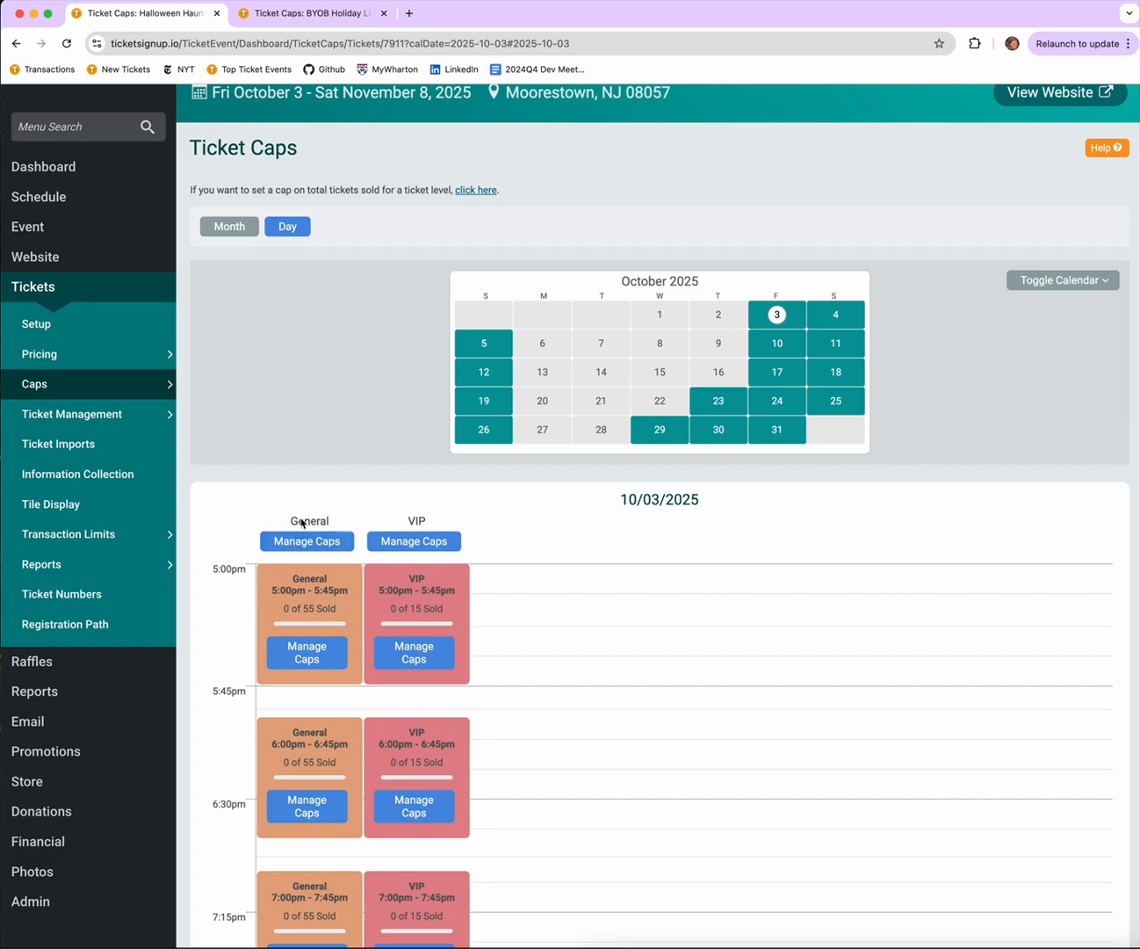
click(415, 540)
scroll(423, 540, down, 2)
scroll(422, 540, down, 1)
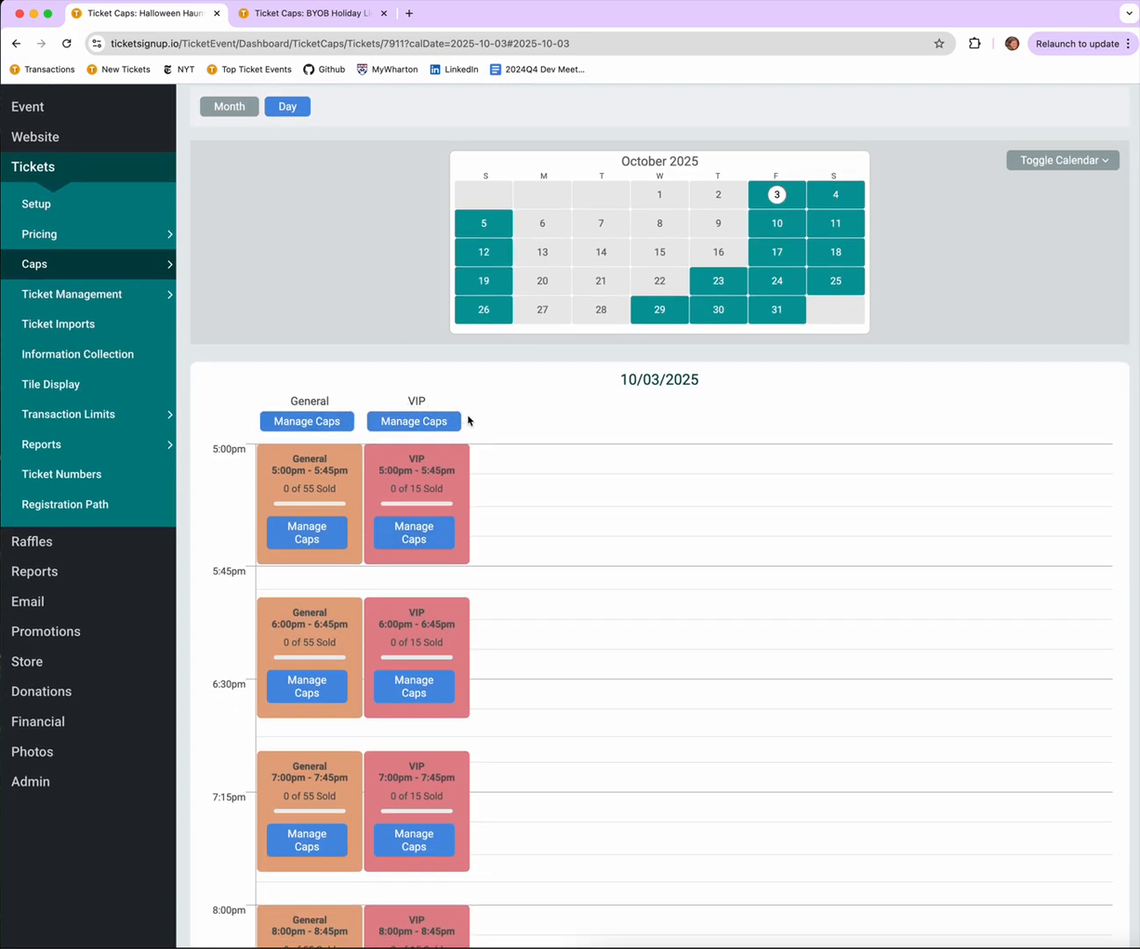
click(308, 422)
click(310, 539)
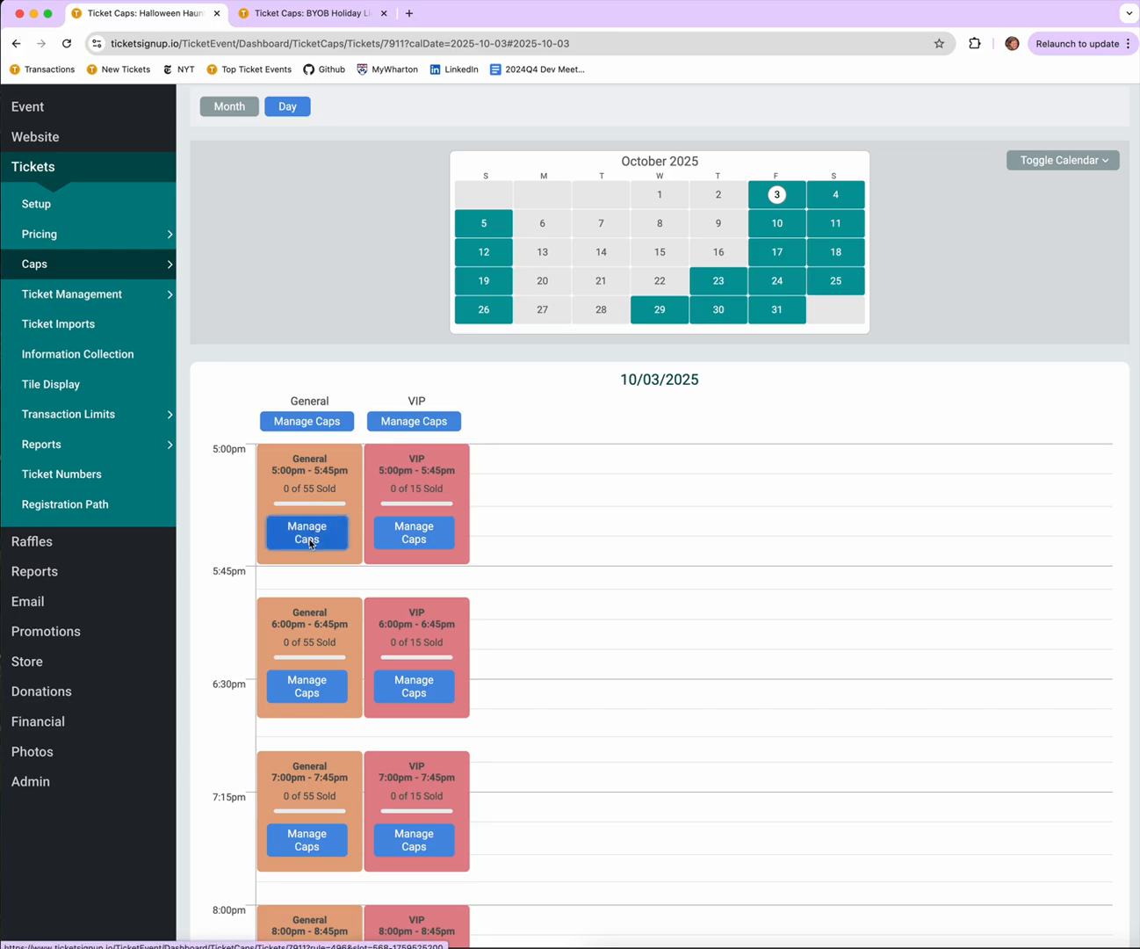
scroll(312, 541, down, 1)
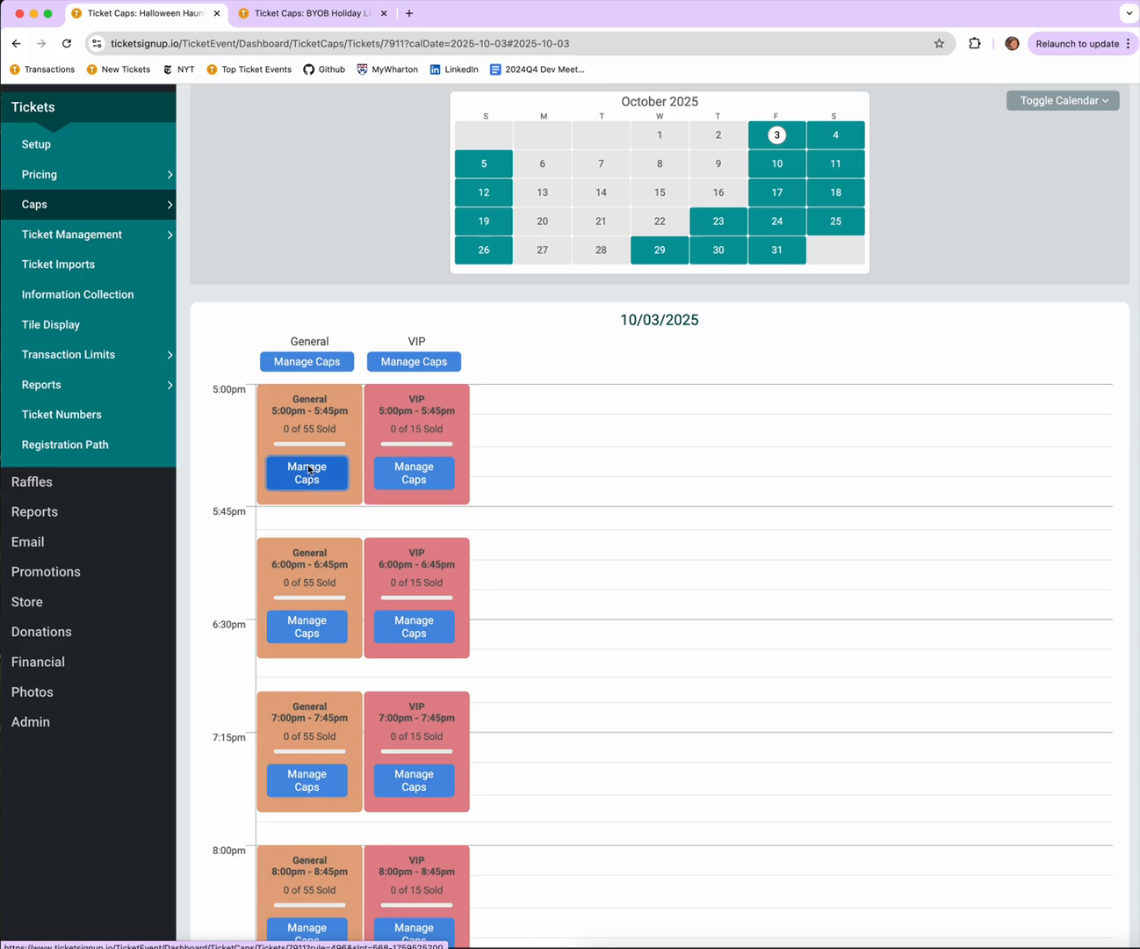
Override the General cap with 25 tickets for all time slots on Friday October 3, 2025 only, and save.
click(310, 364)
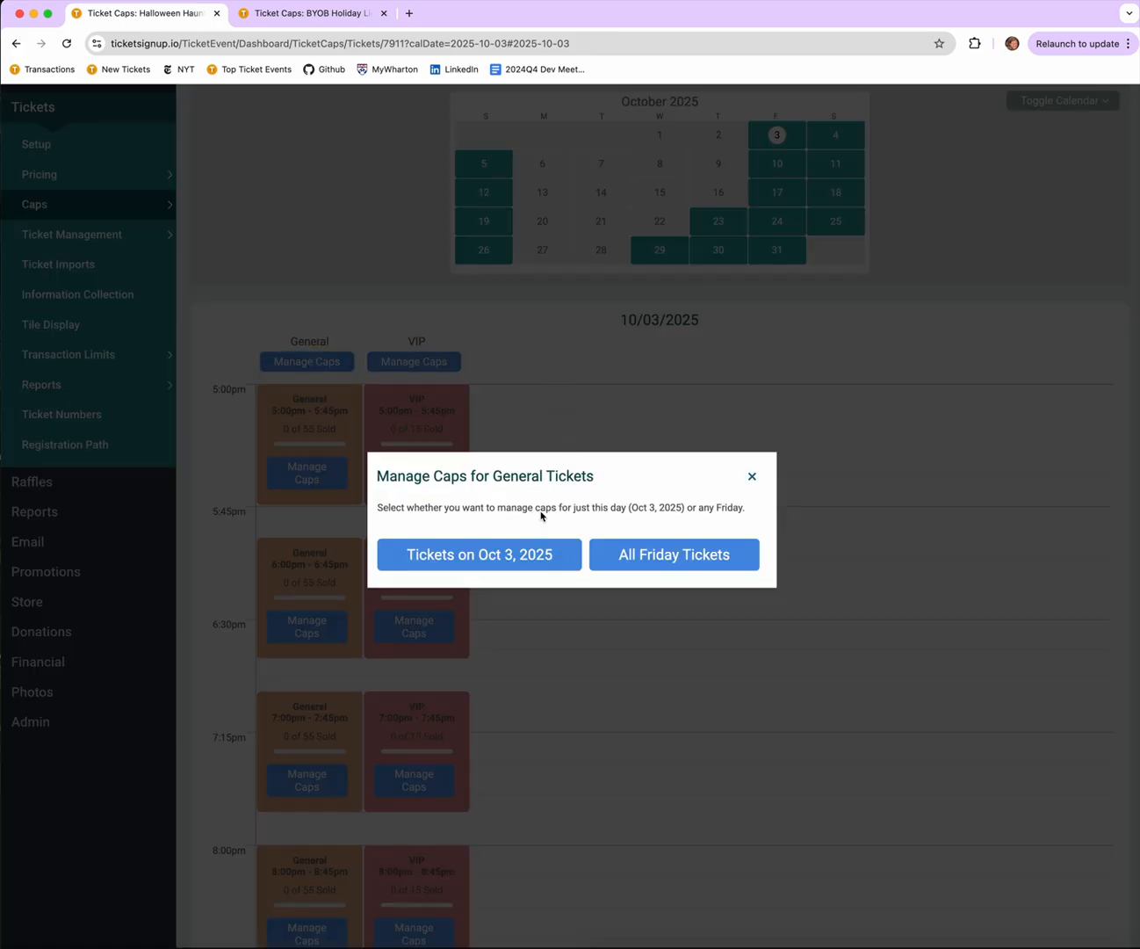
click(502, 562)
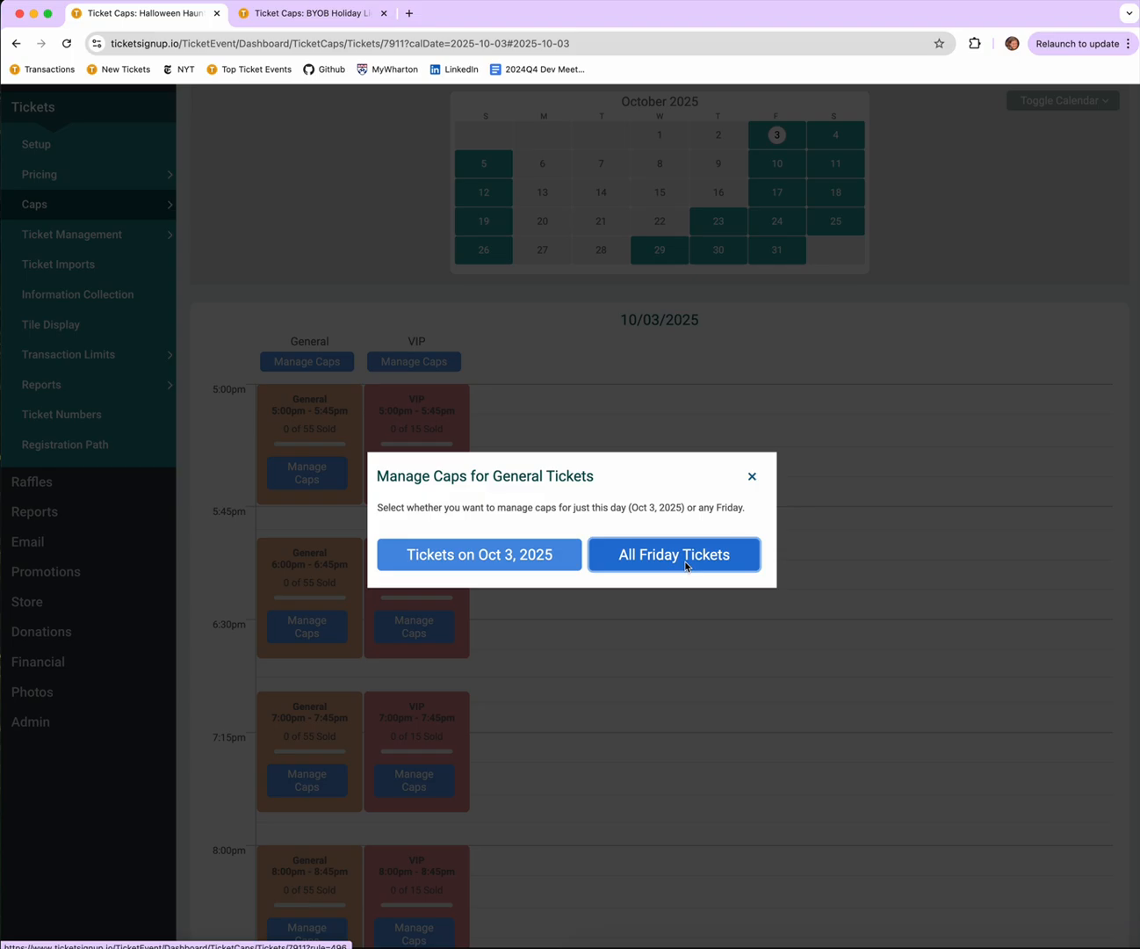
click(525, 559)
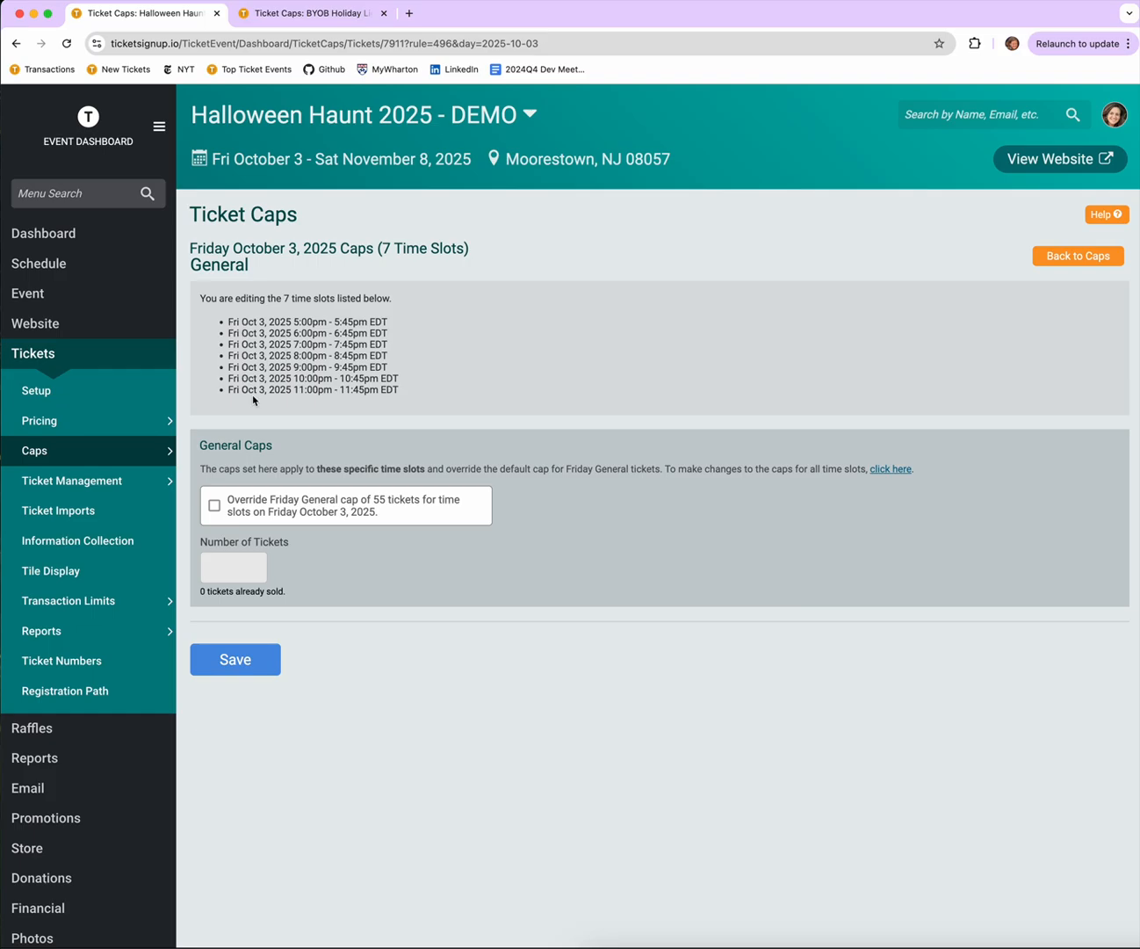
click(272, 514)
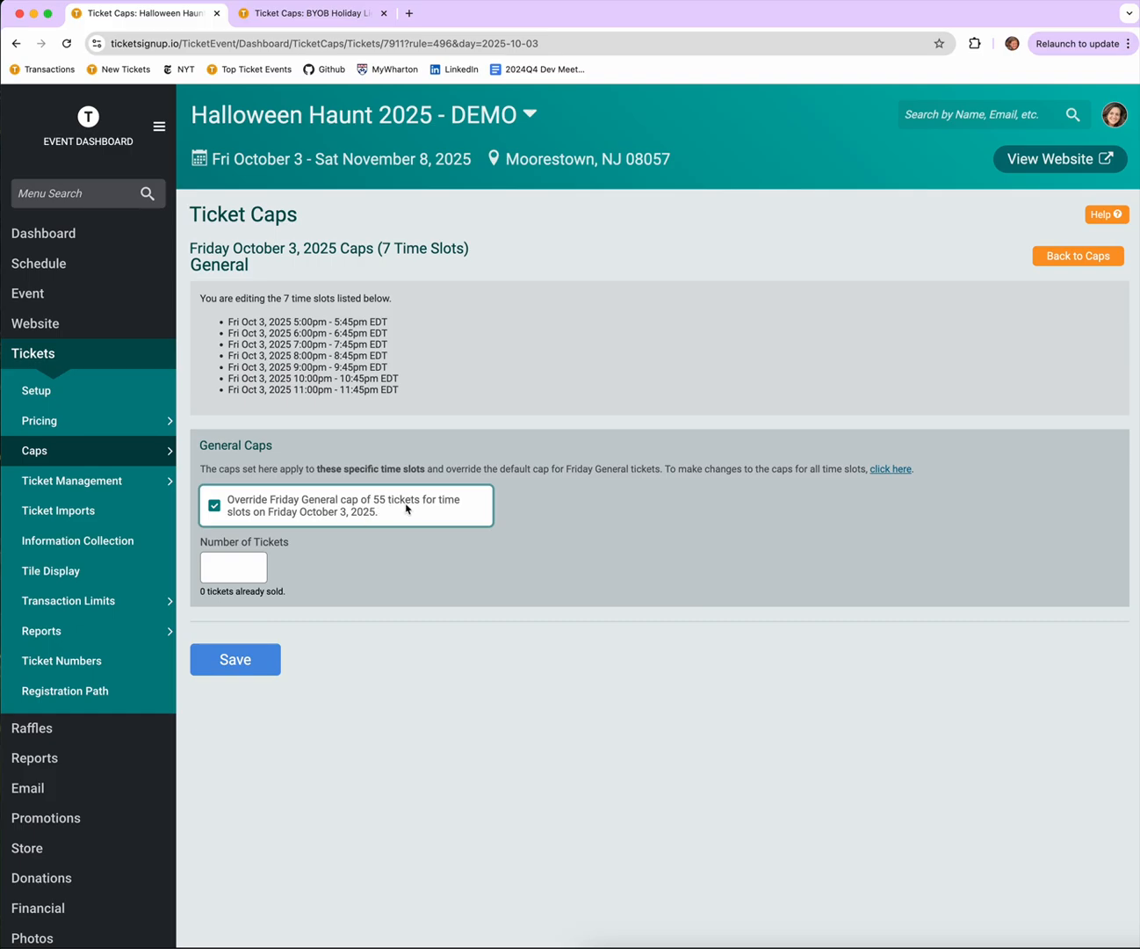
click(222, 574)
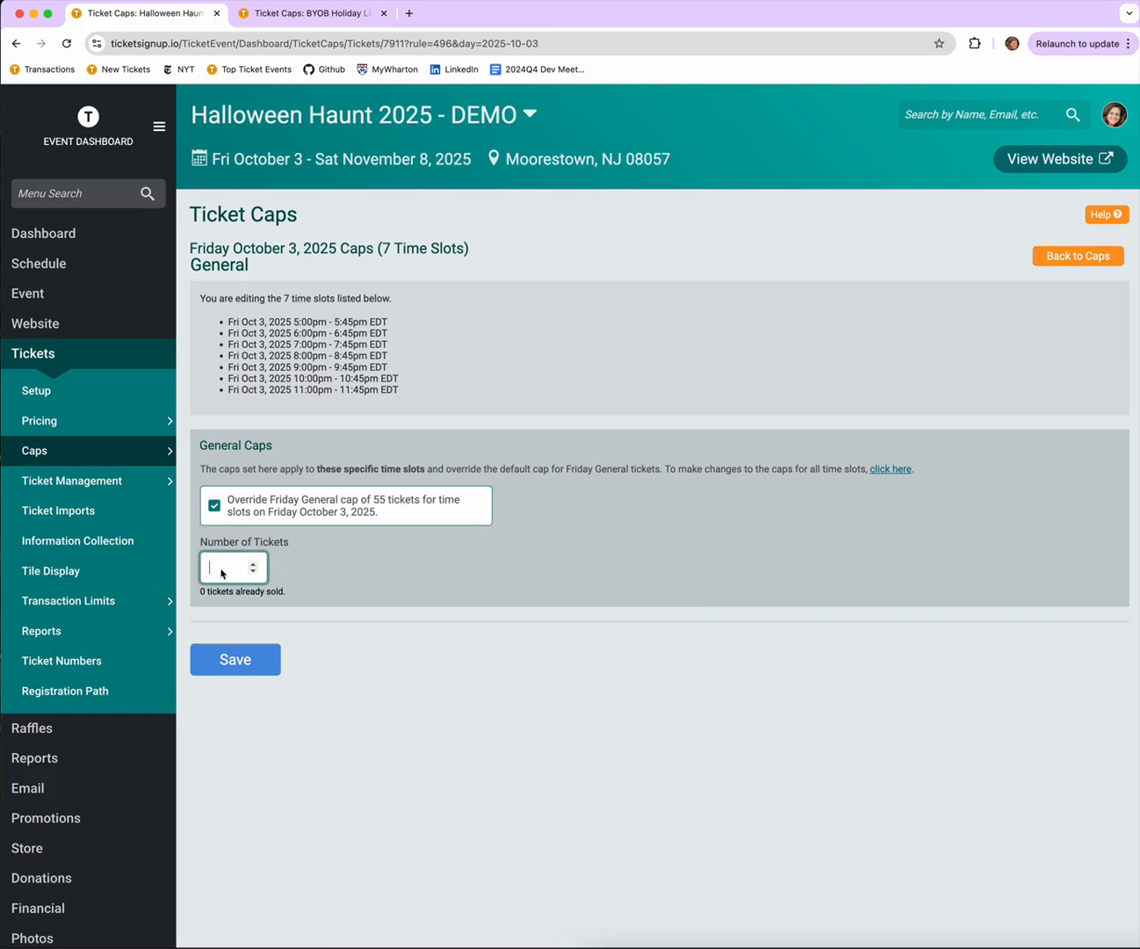
text(25)
scroll(240, 571, up, 1)
click(232, 660)
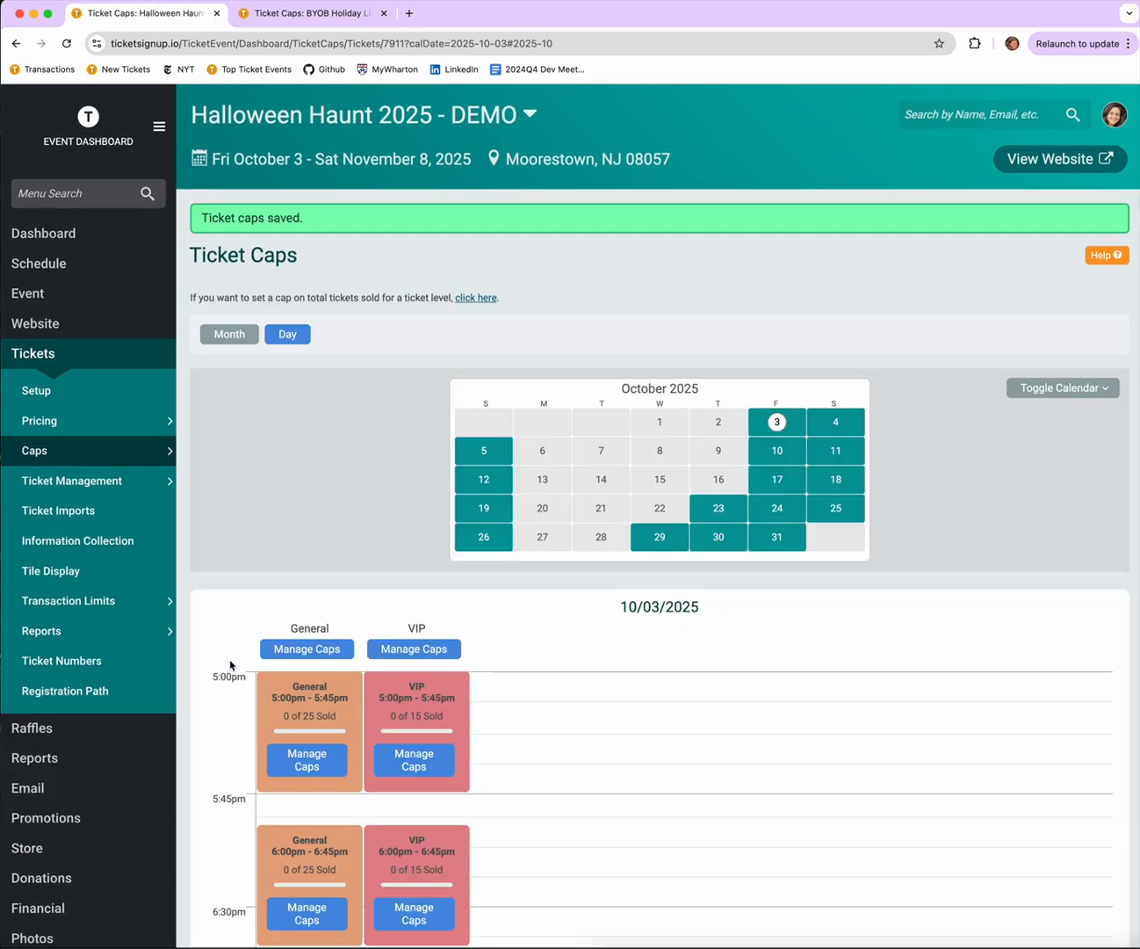
Check the time slot caps on October 3 and compare them with the Fridays October 10, 17, 24 and 31.
scroll(230, 666, down, 5)
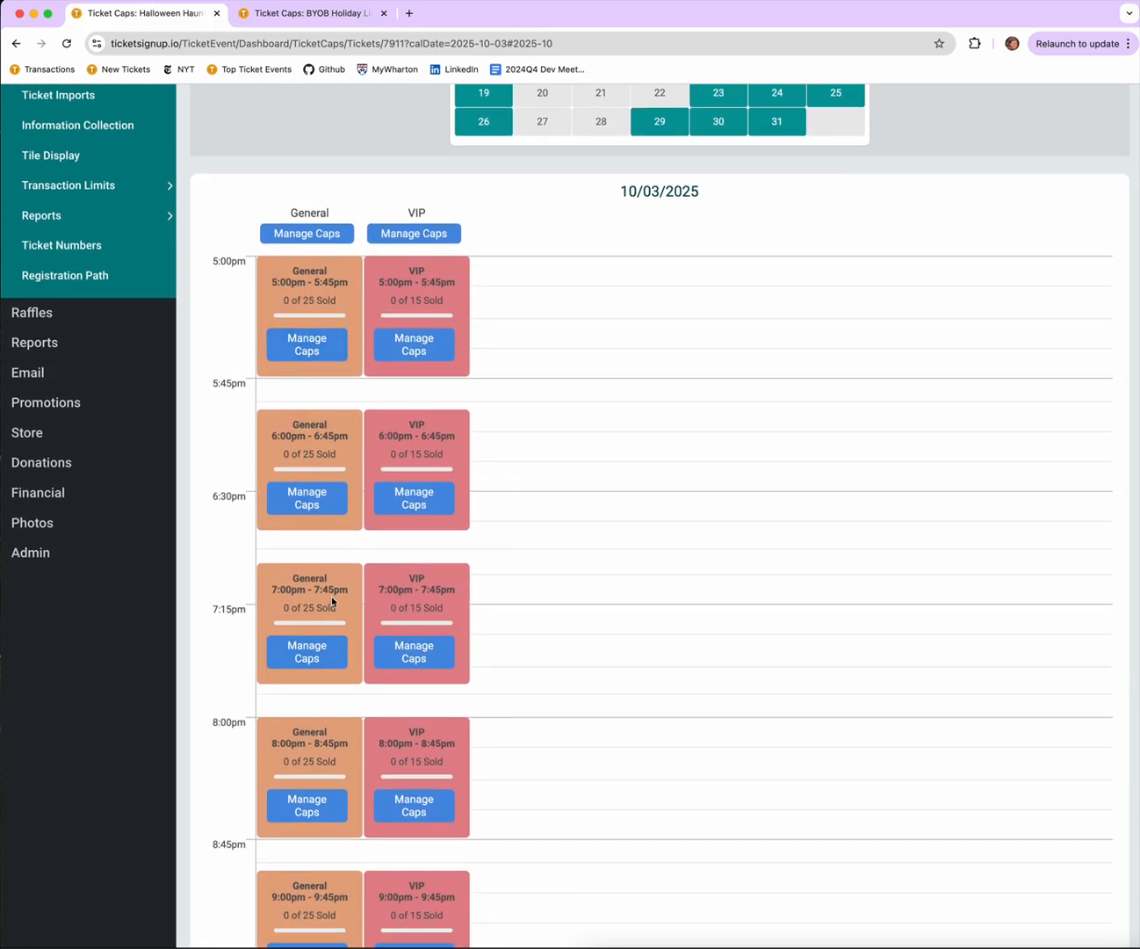
scroll(318, 654, up, 3)
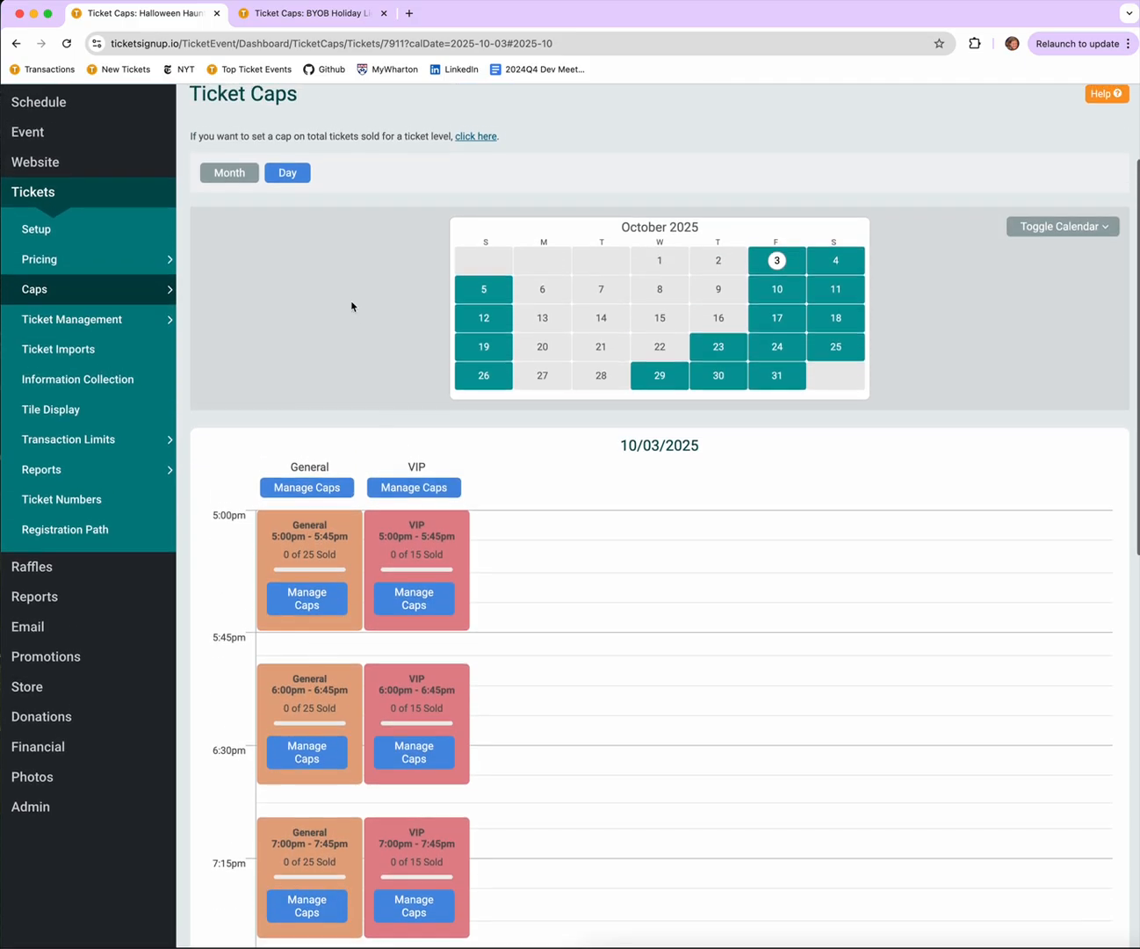
click(777, 290)
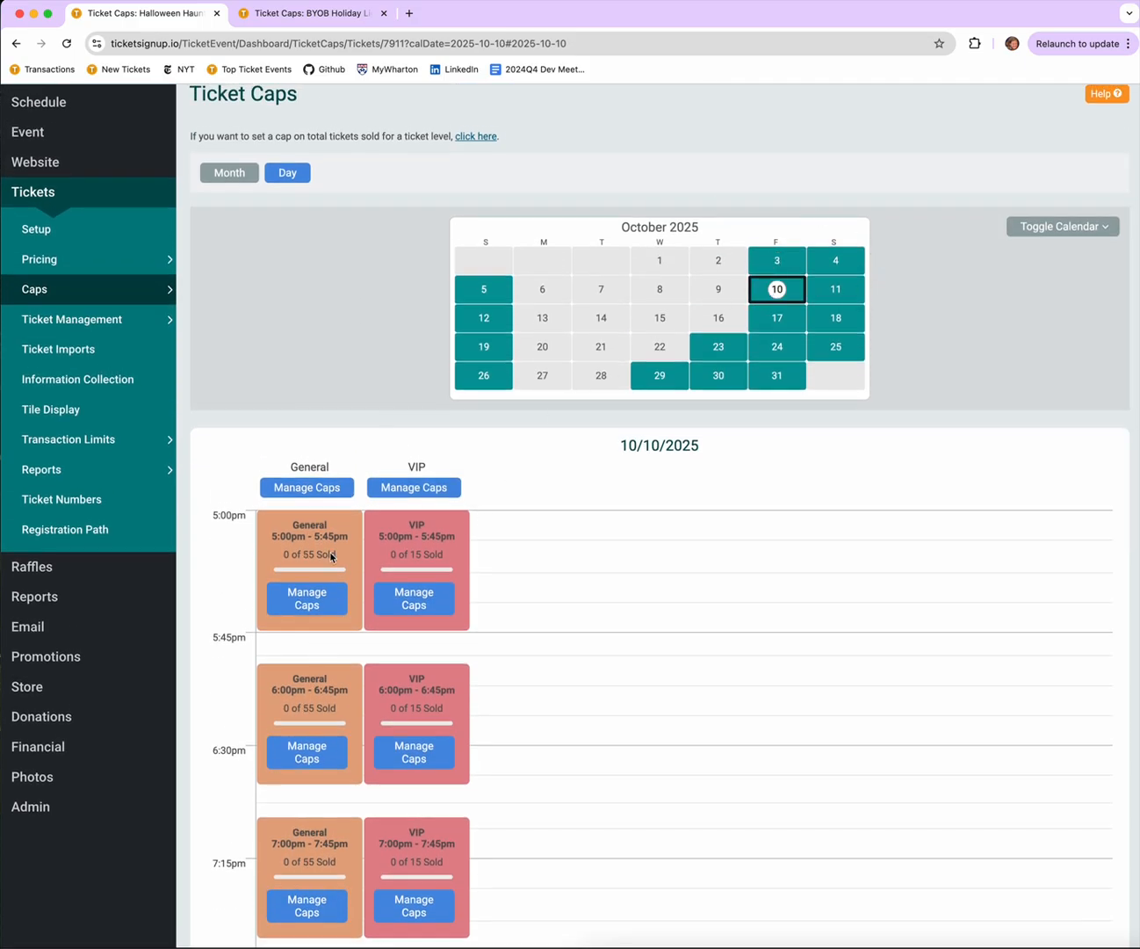
click(778, 324)
click(784, 350)
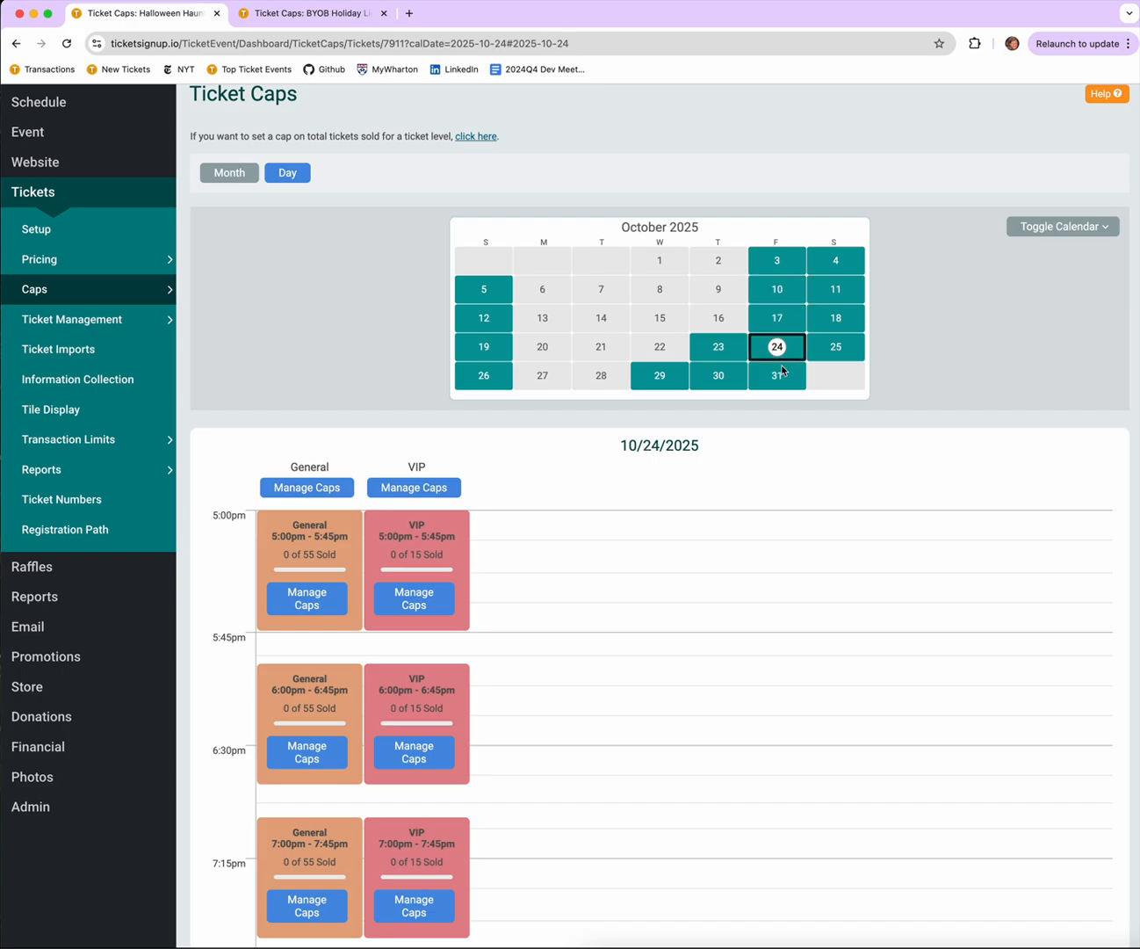
click(782, 377)
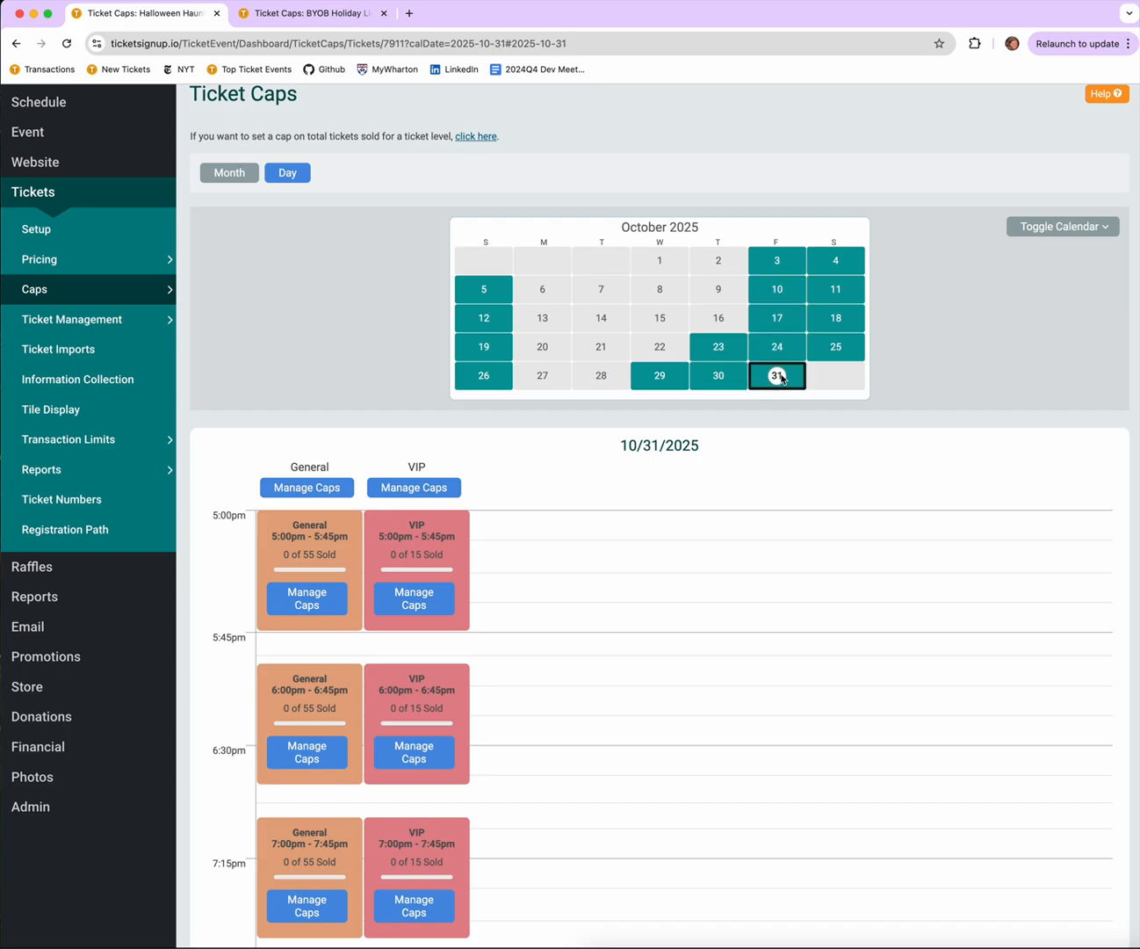
From October 23, set the General cap for all Thursday tickets to 10 per time slot and save.
click(741, 349)
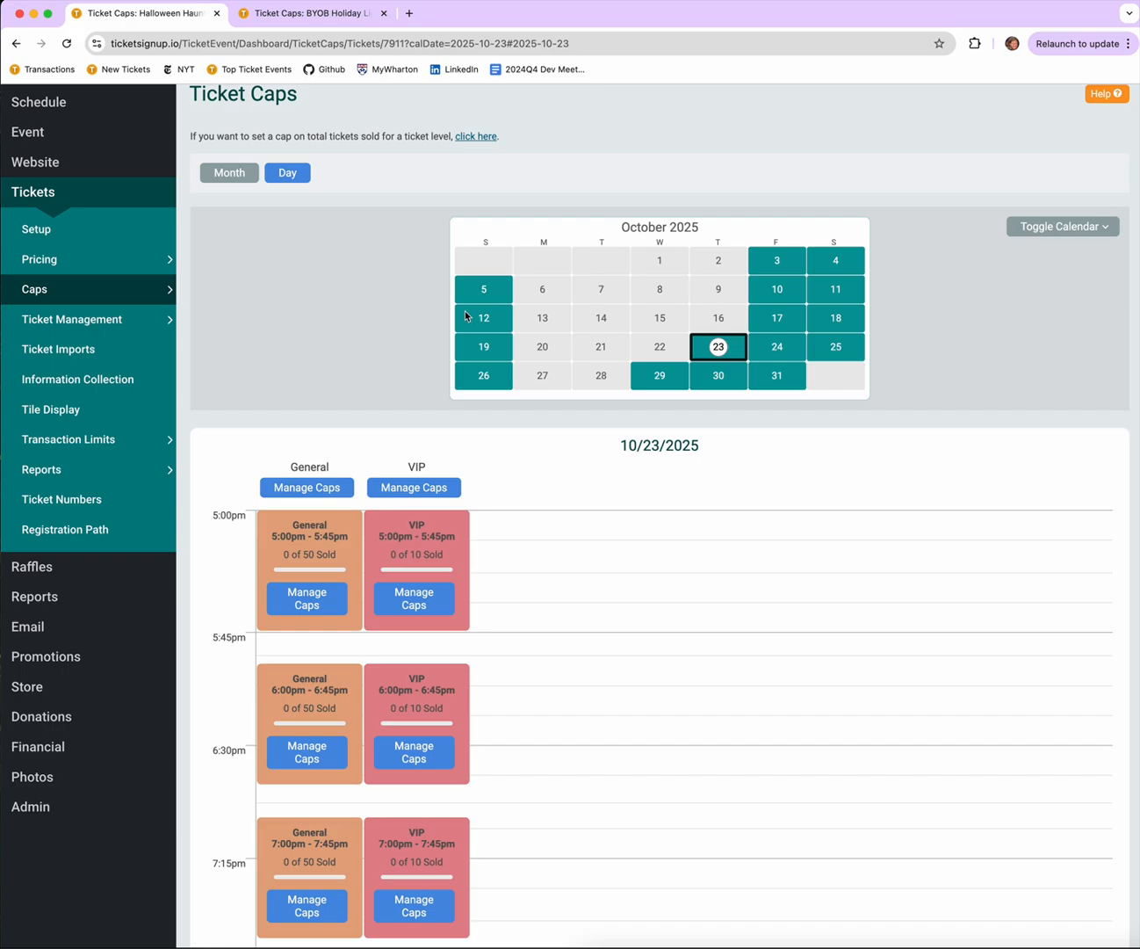
click(349, 488)
click(698, 564)
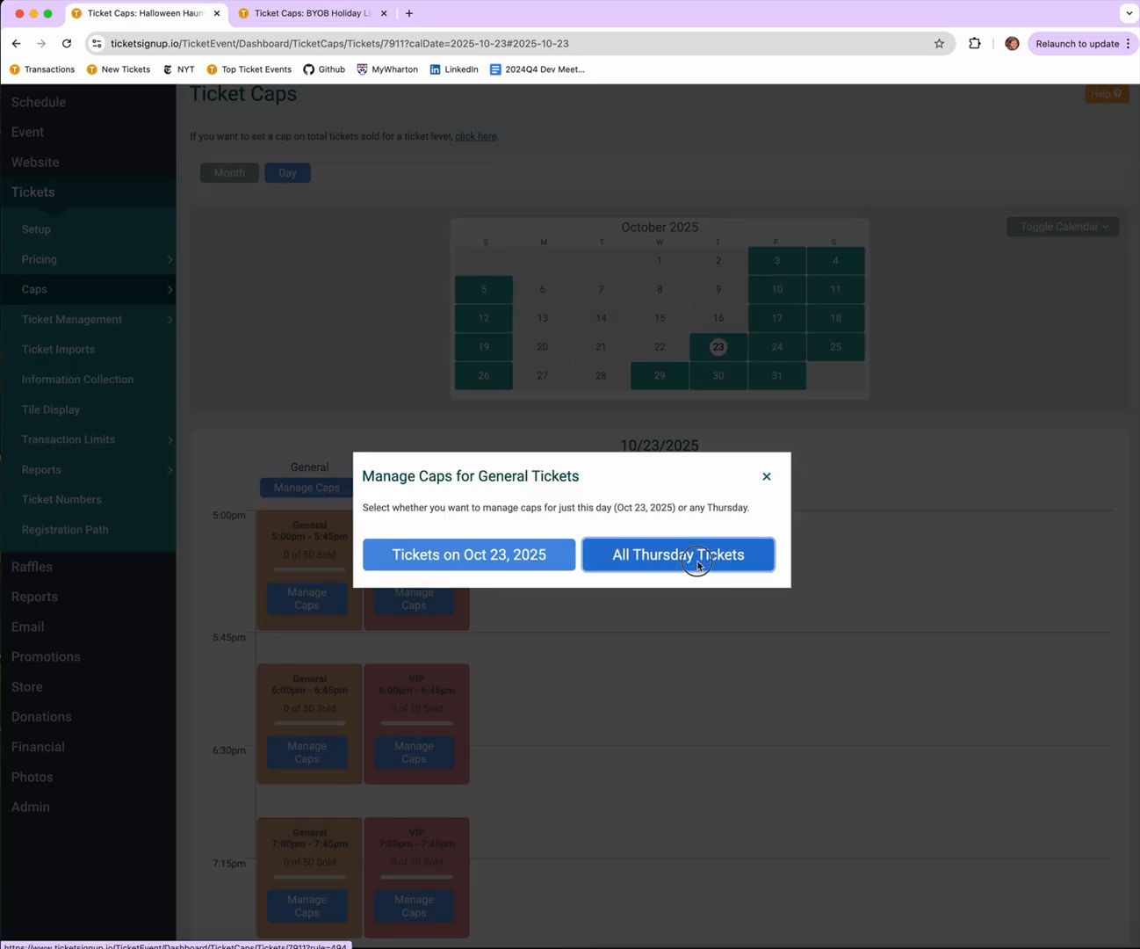
click(218, 388)
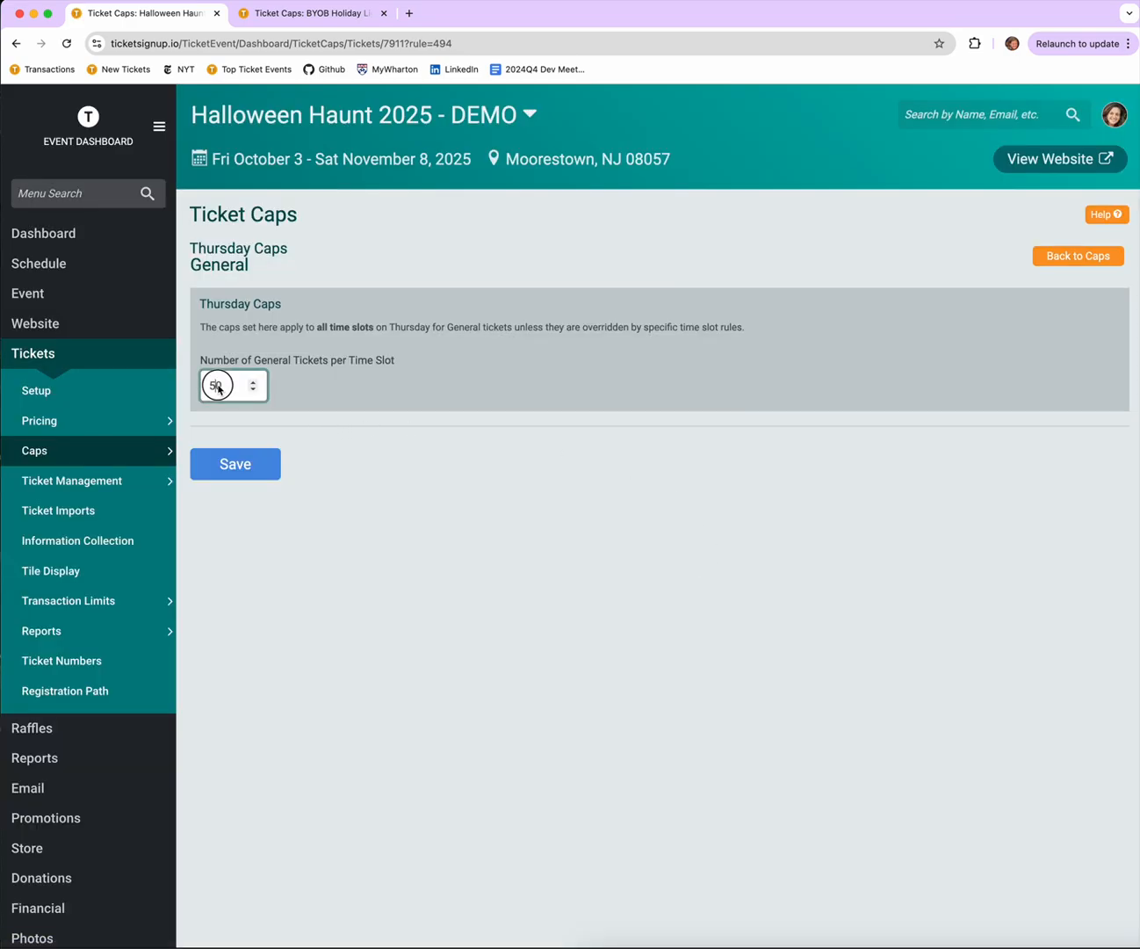
drag(219, 387, 225, 394)
double_click(219, 393)
text(10)
click(234, 464)
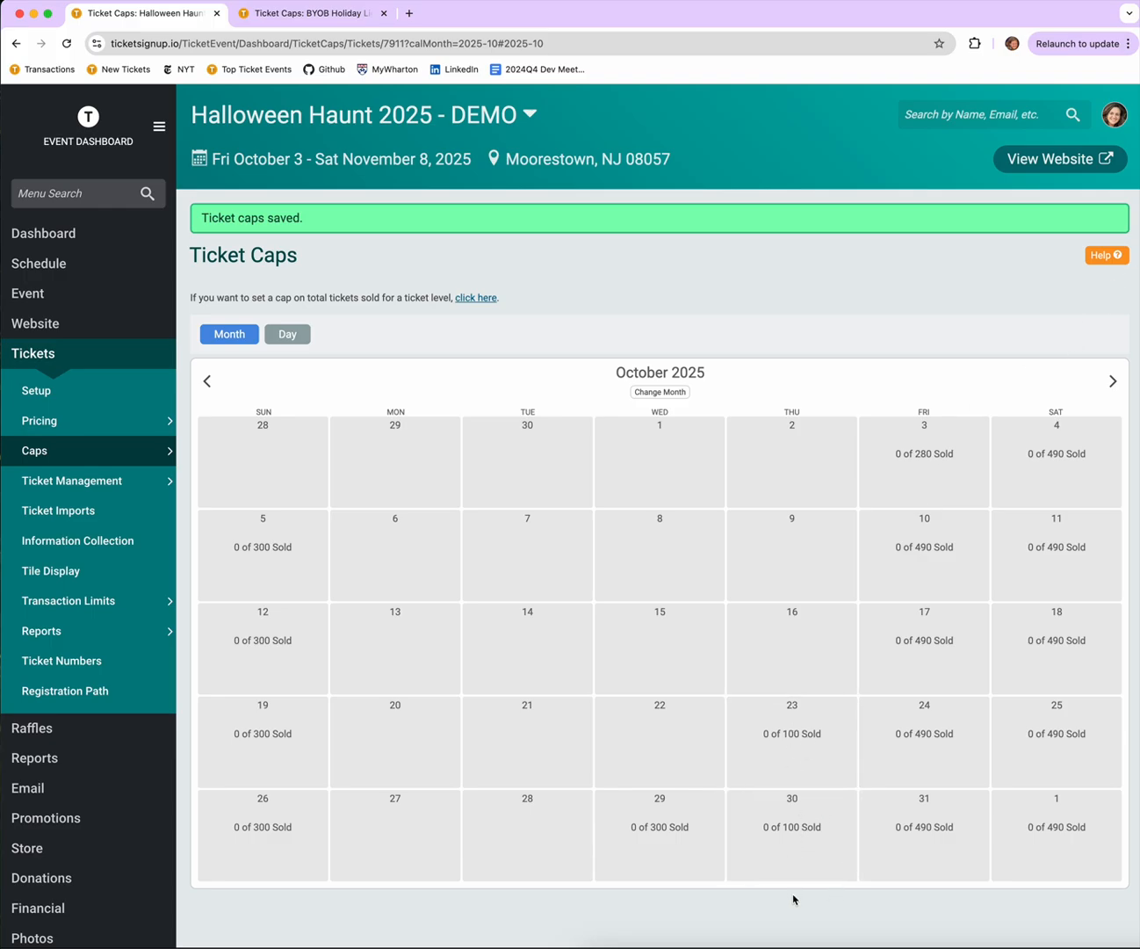
Check the General time slot caps on both Thursdays, October 23 and October 30.
click(801, 754)
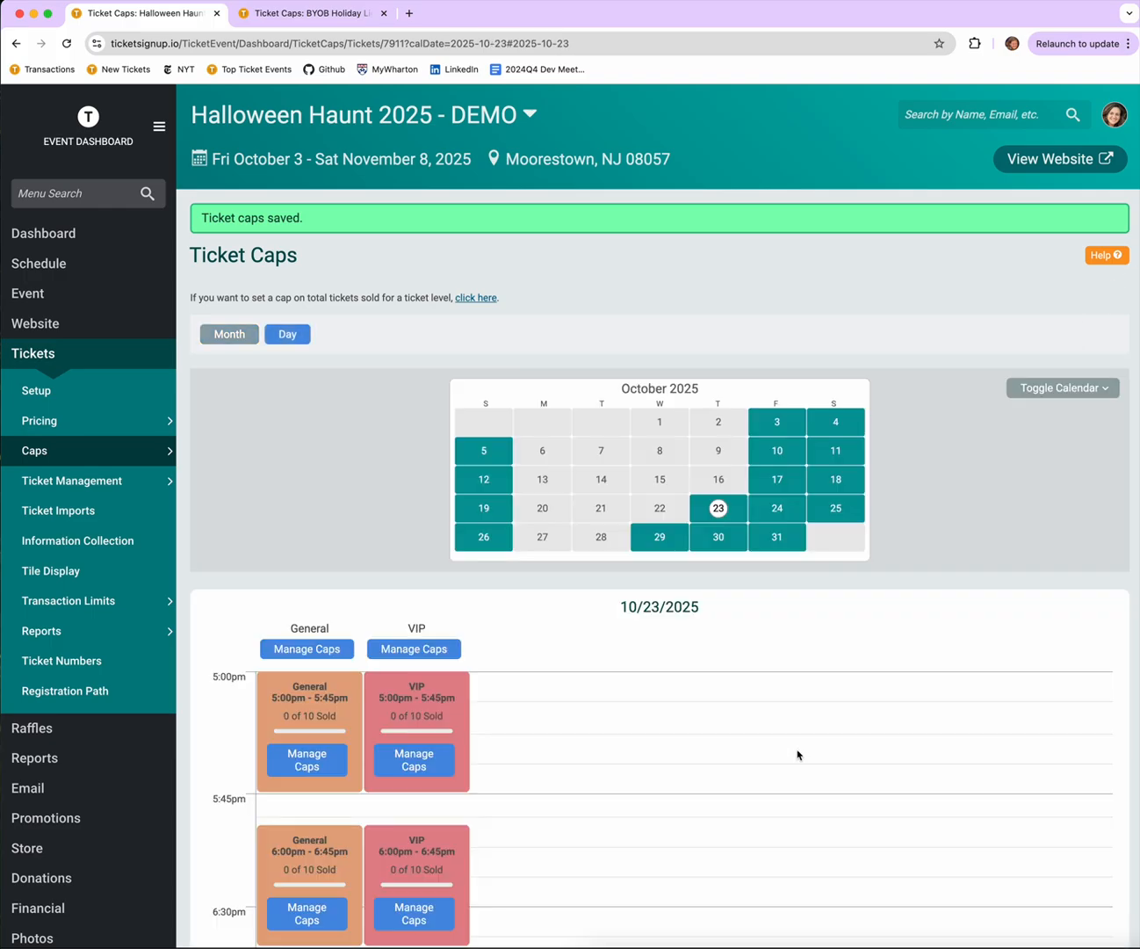
scroll(654, 730, down, 5)
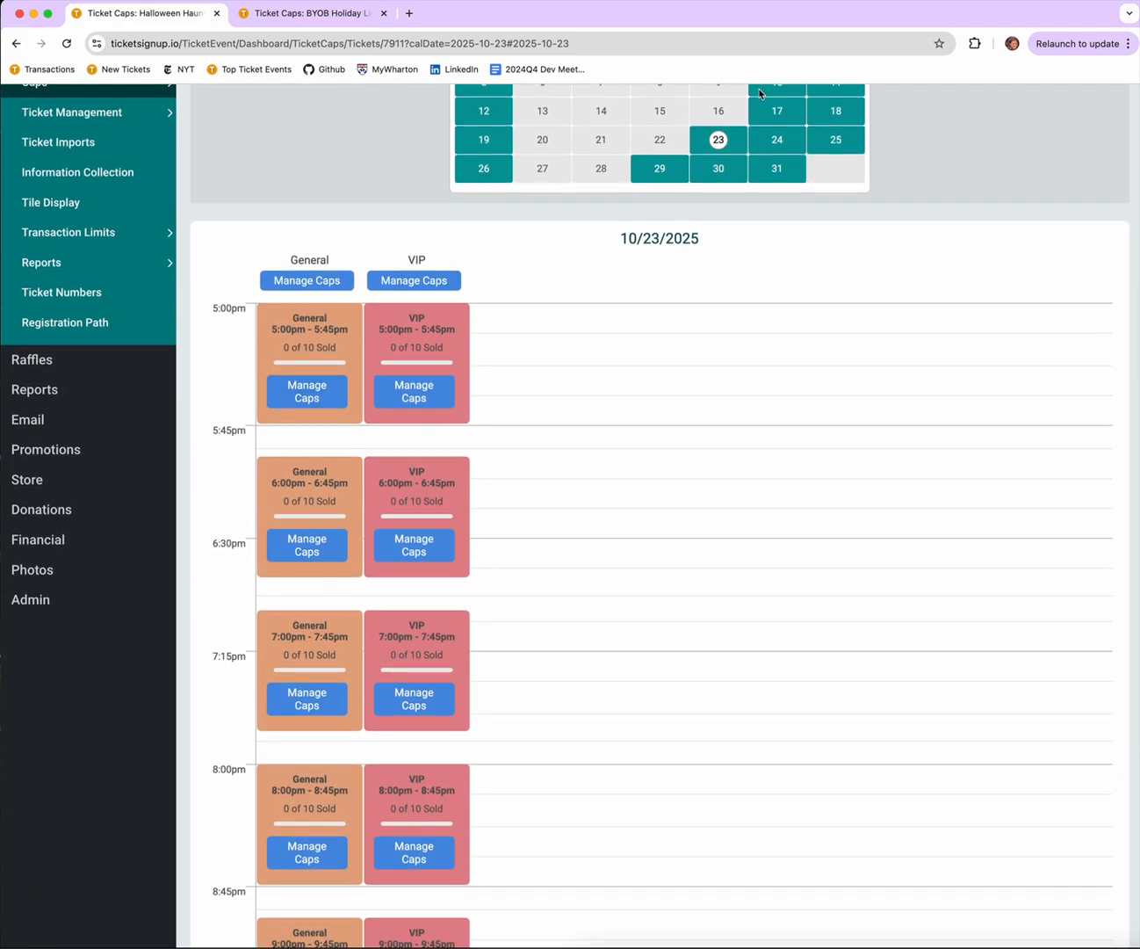
click(719, 171)
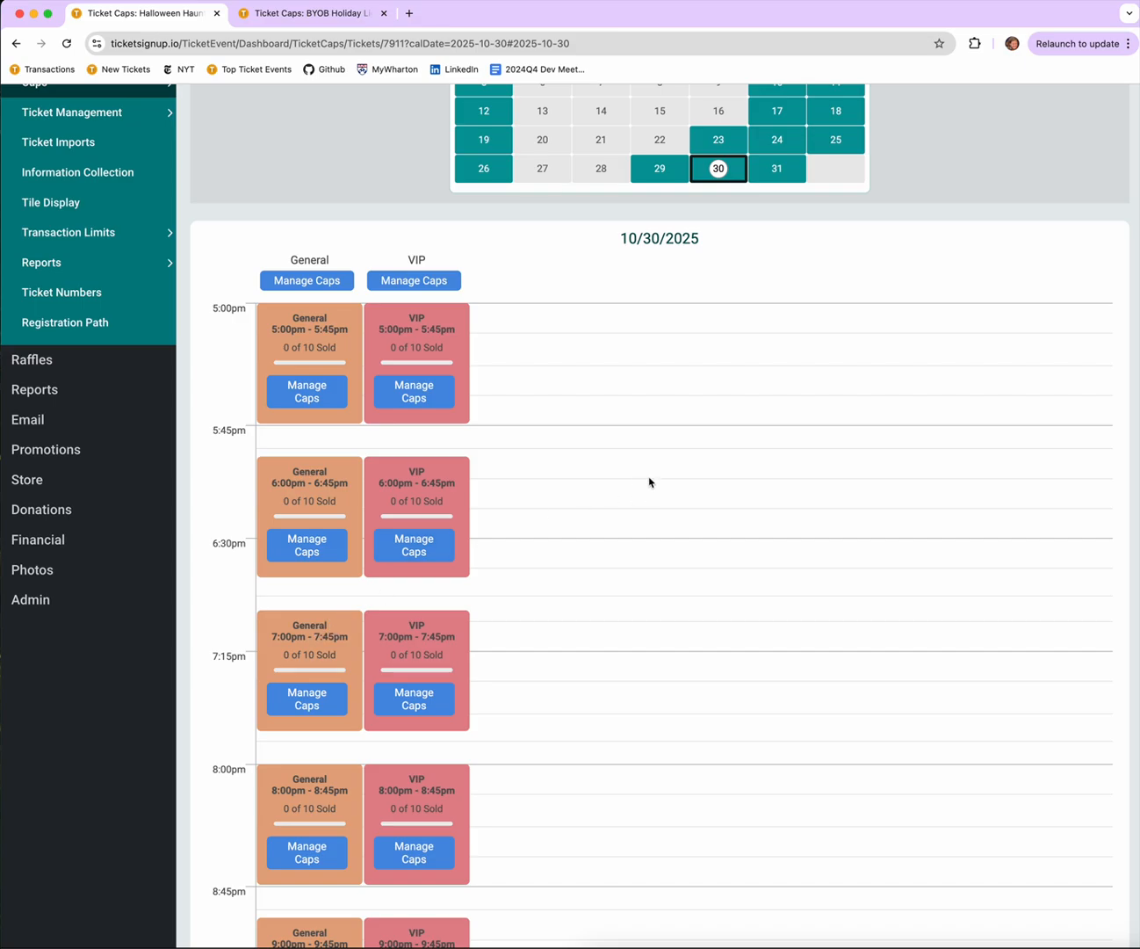
Override the General cap for only the Wednesday October 29, 2025 8:00pm - 8:45pm time slot with 60 tickets and save.
scroll(647, 479, up, 5)
click(651, 446)
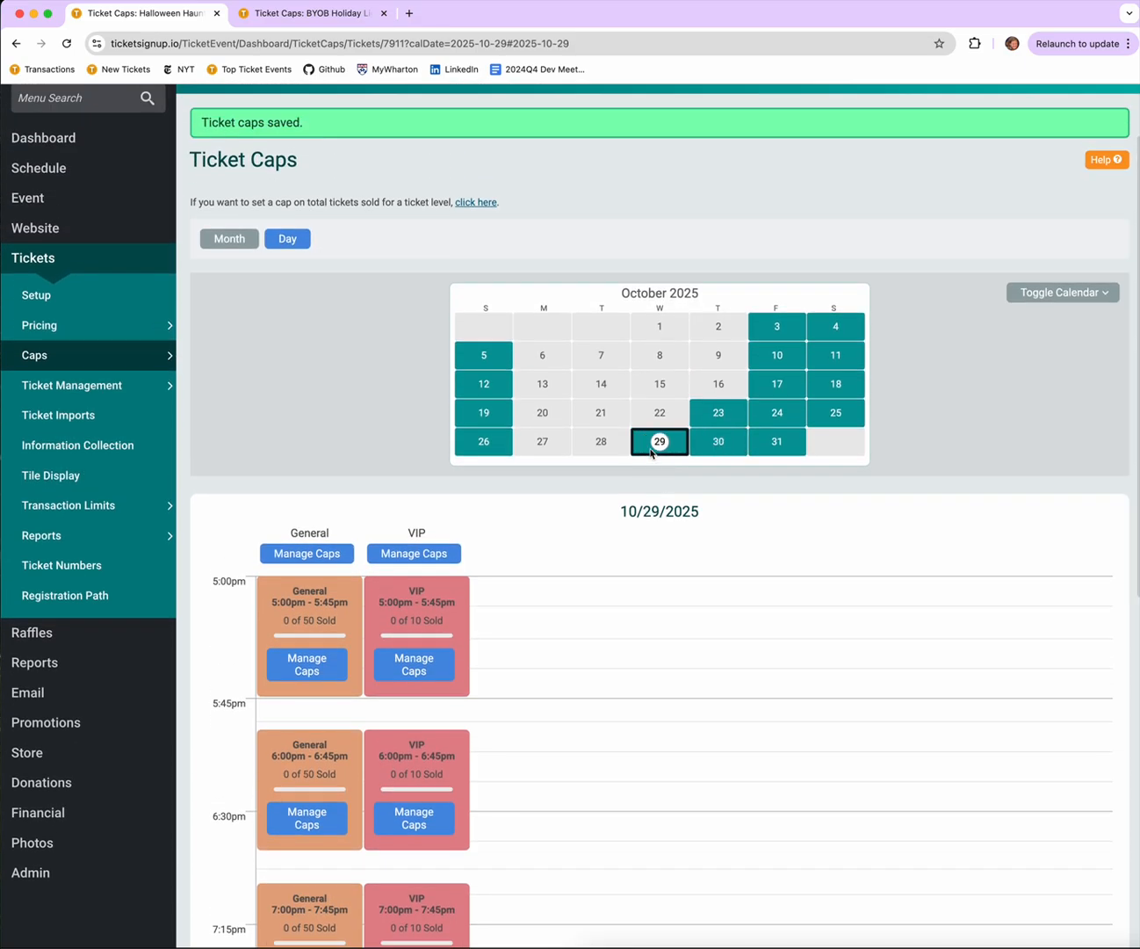
scroll(387, 620, down, 2)
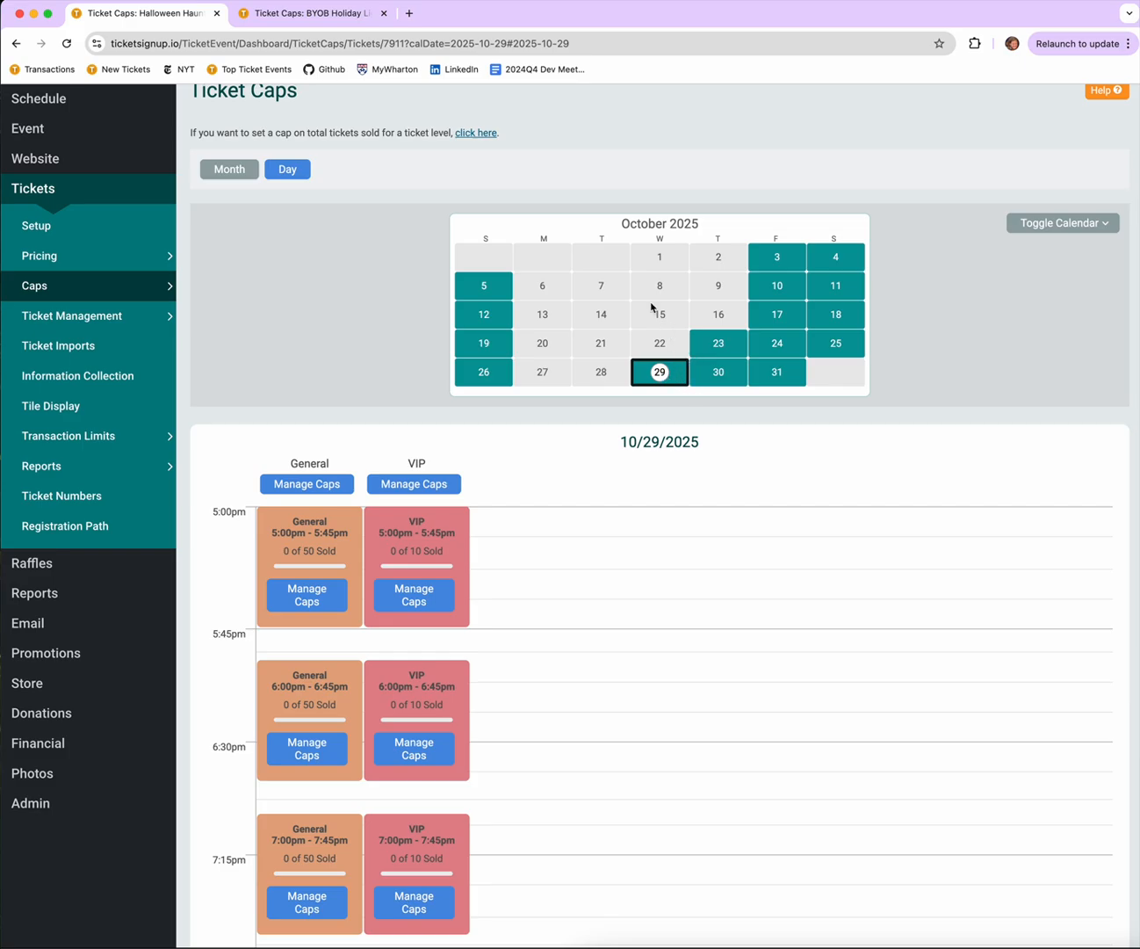
scroll(374, 657, down, 5)
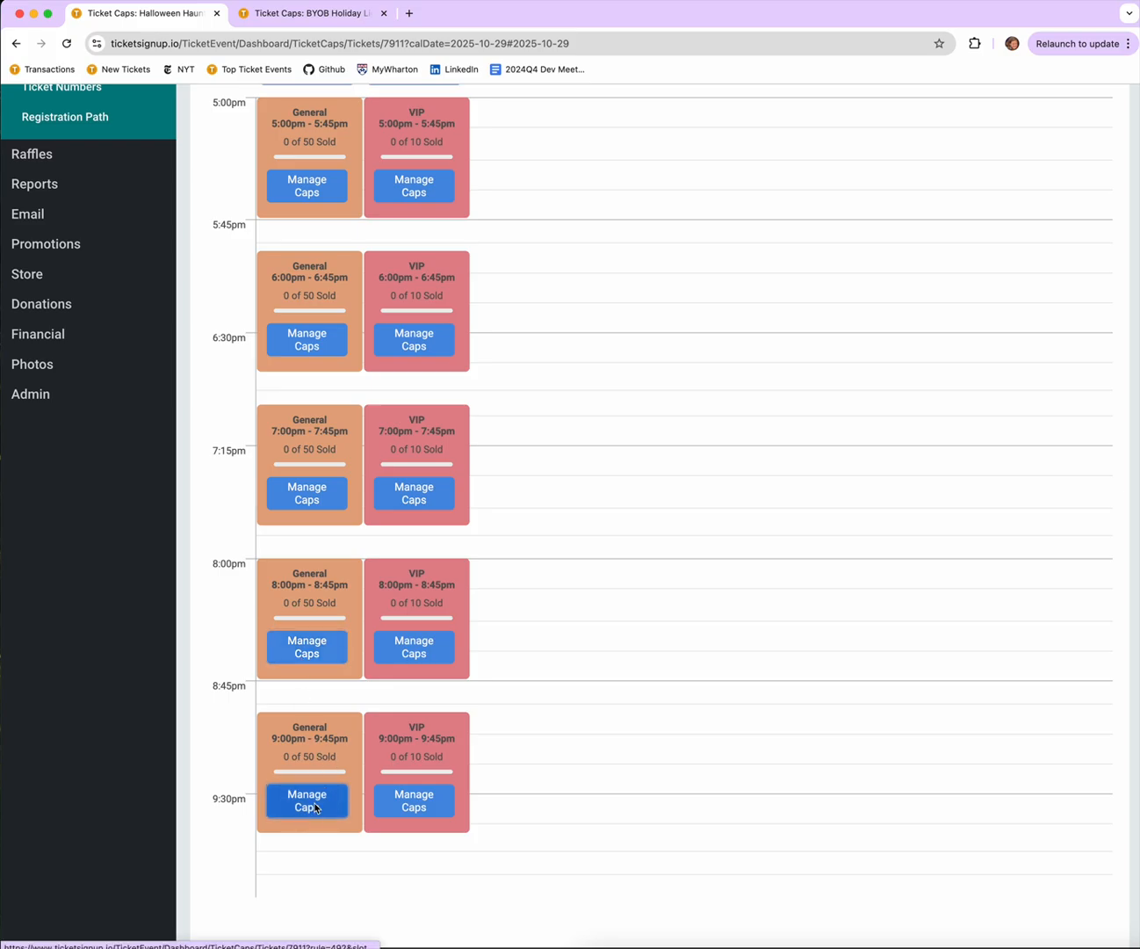
click(312, 649)
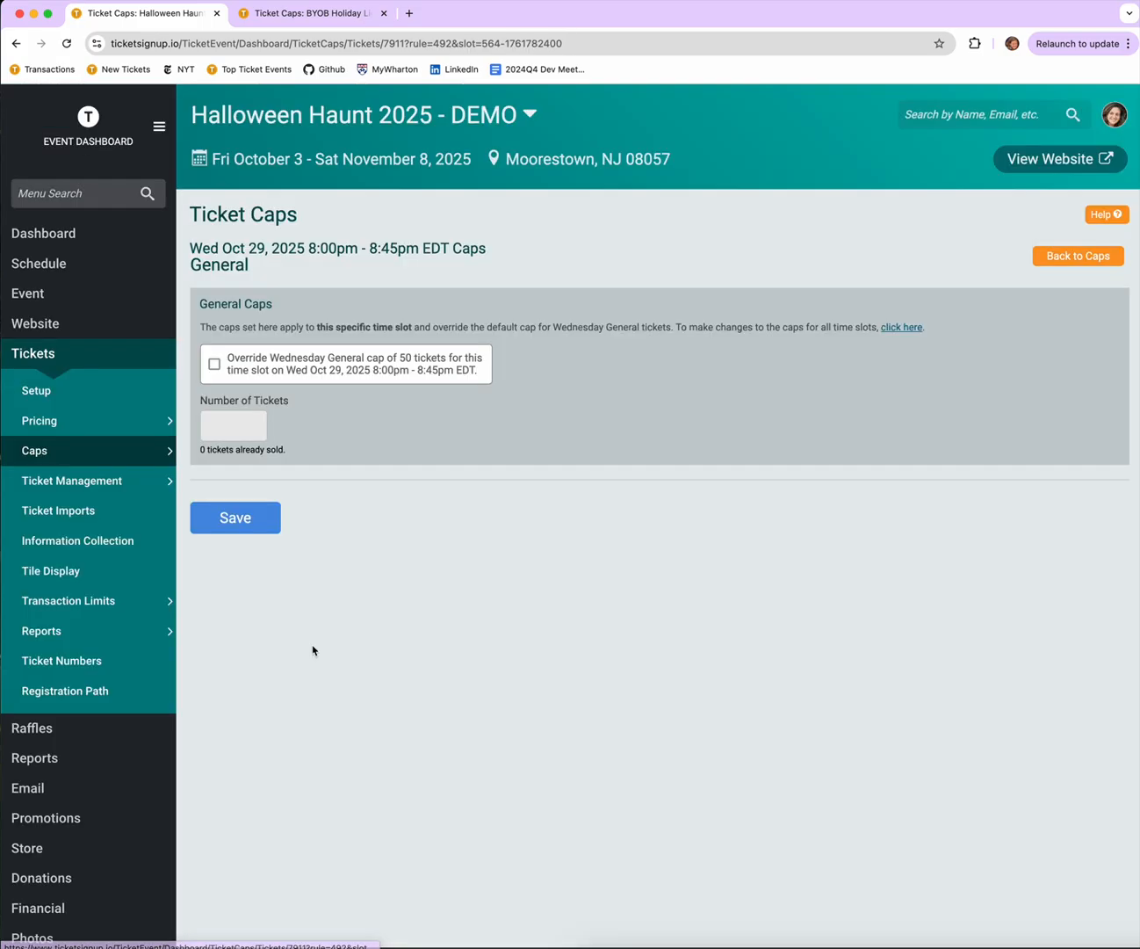
click(216, 366)
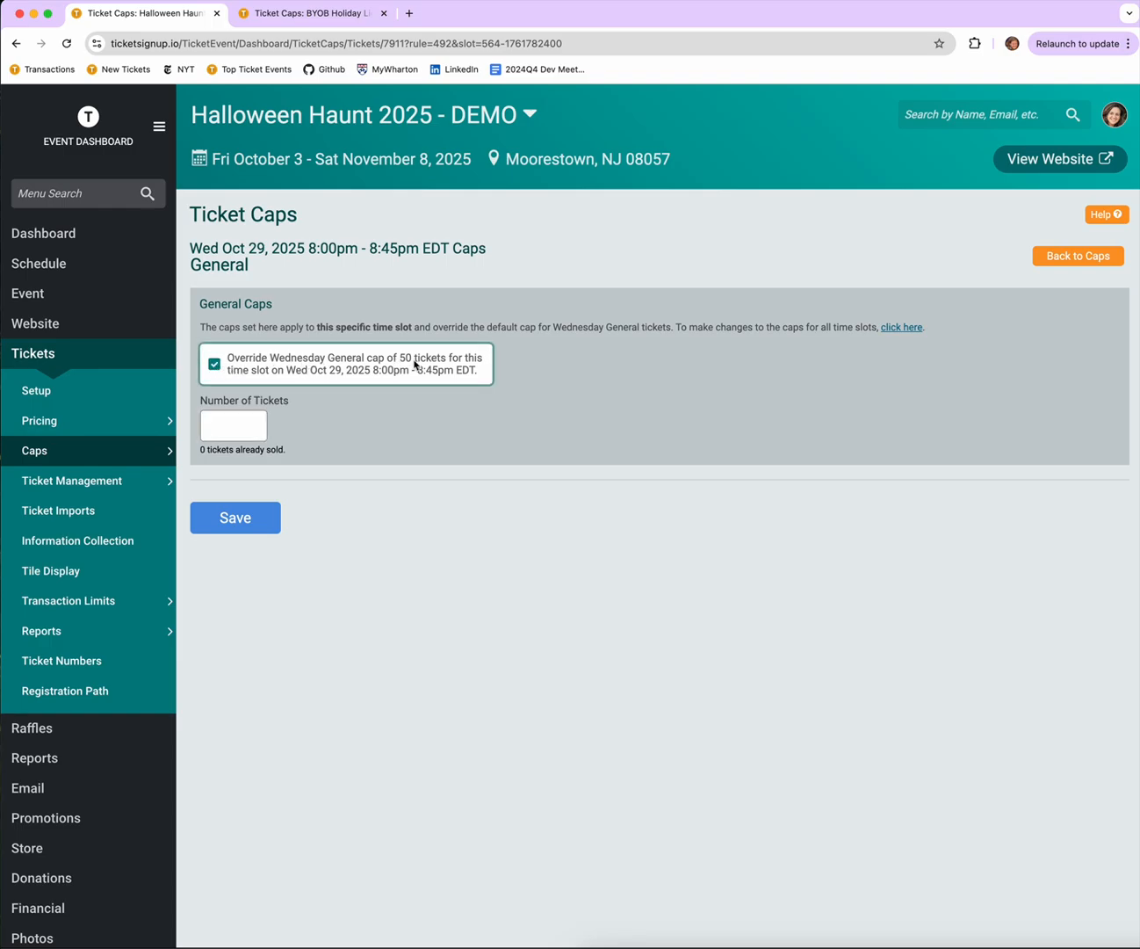
click(227, 427)
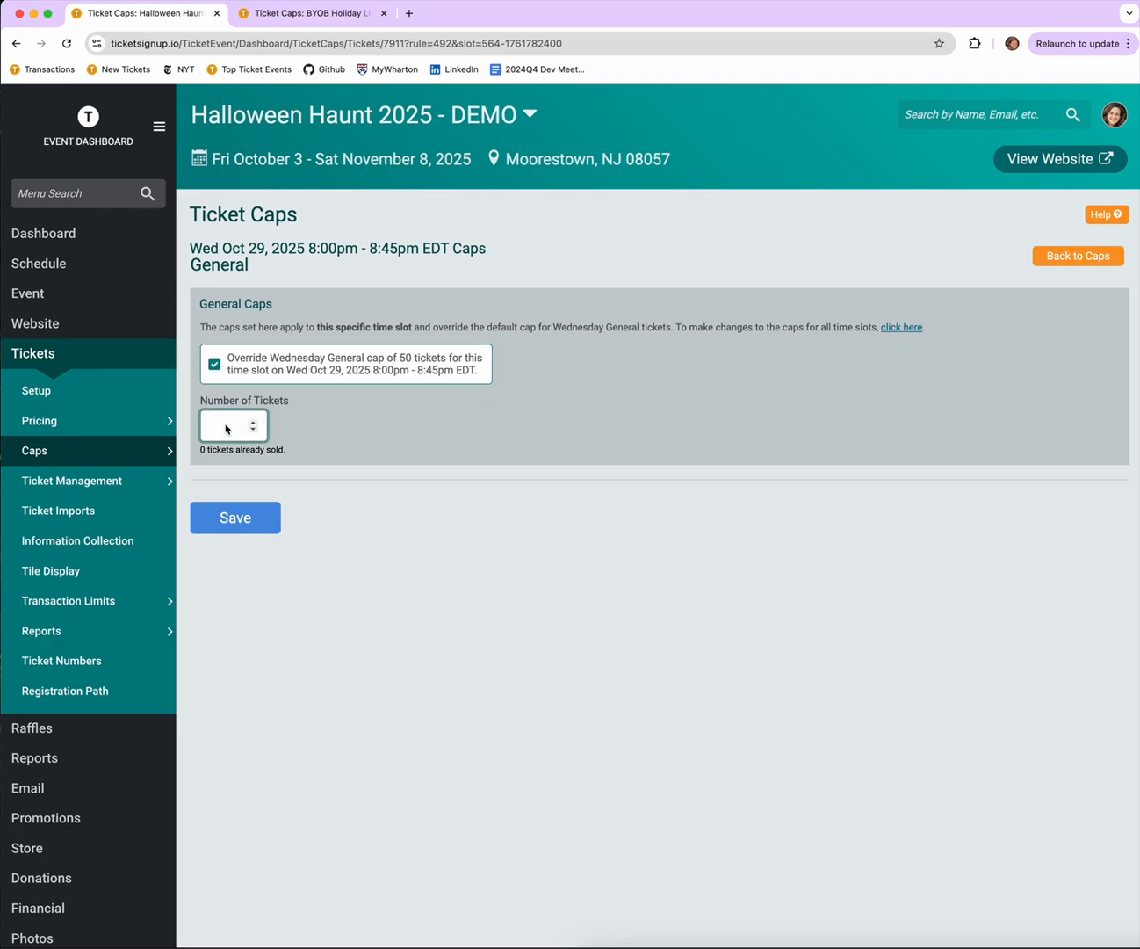
text(60)
click(233, 516)
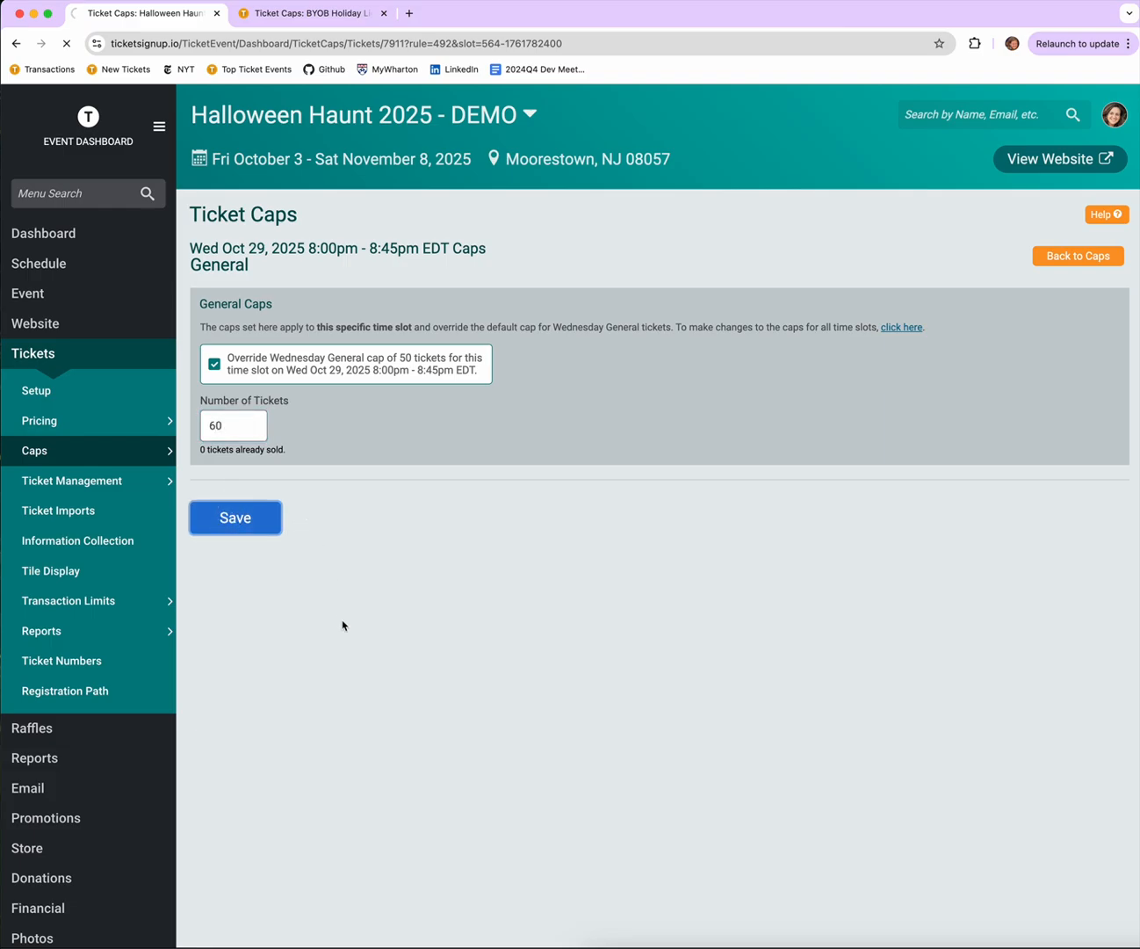
scroll(374, 758, down, 10)
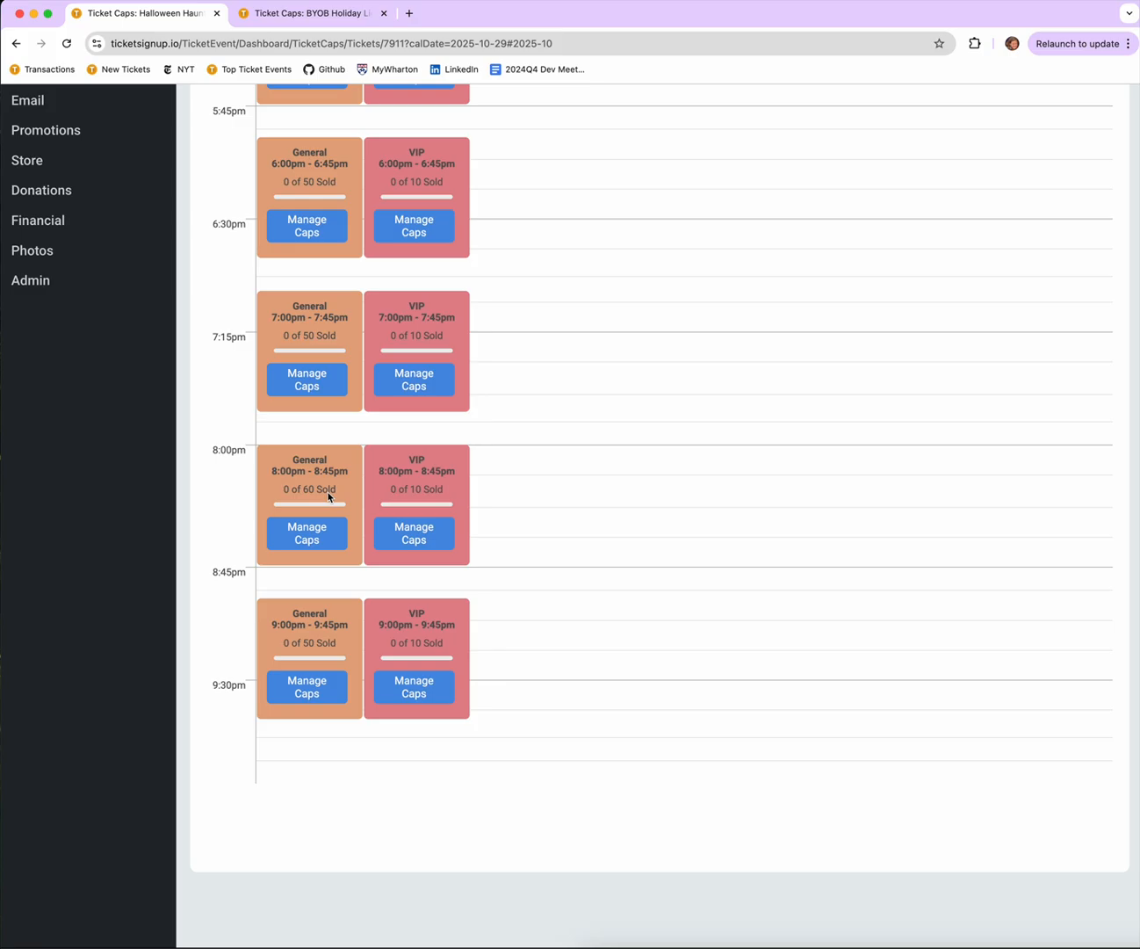
scroll(329, 497, up, 7)
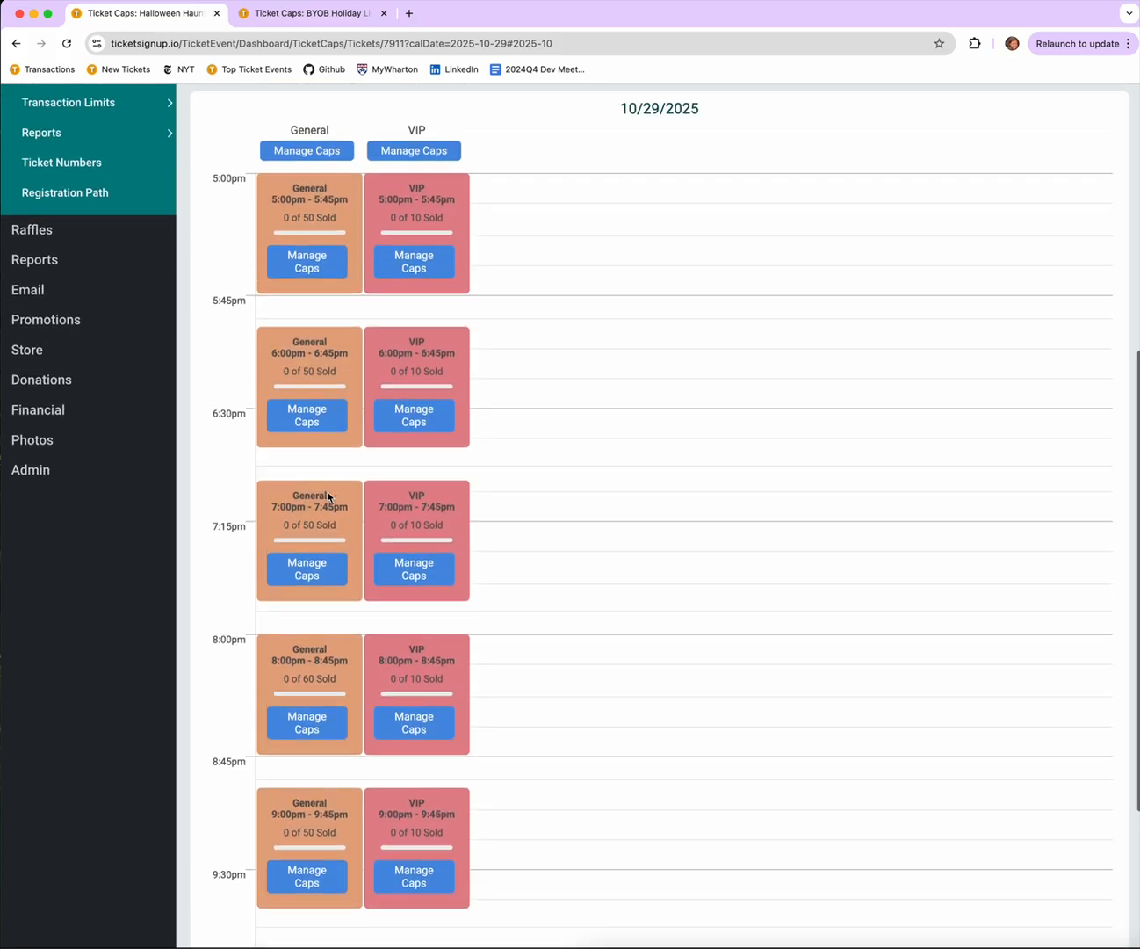